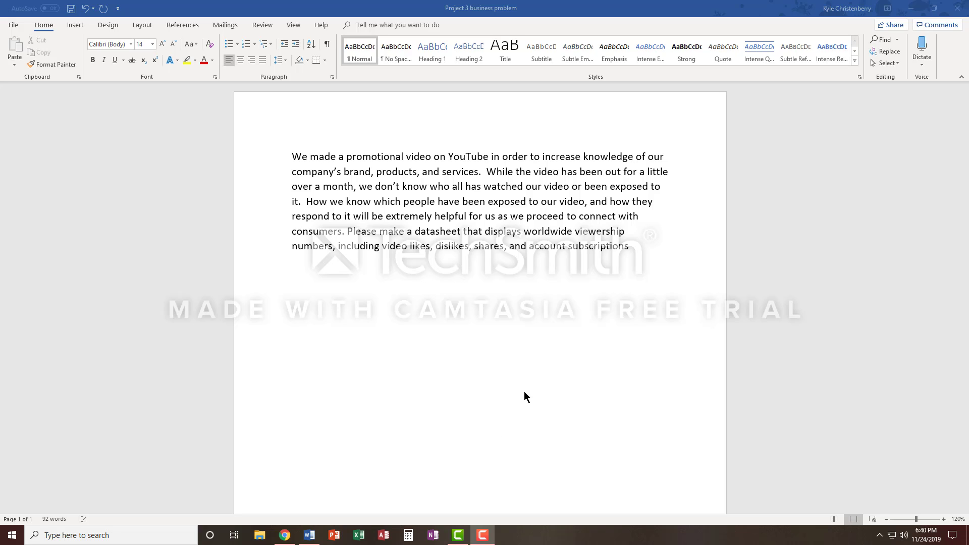
# Switch to Google Data Studio in Chrome and create a blank report with [Sample] YouTube Data as its data source
pyautogui.click(911, 8)
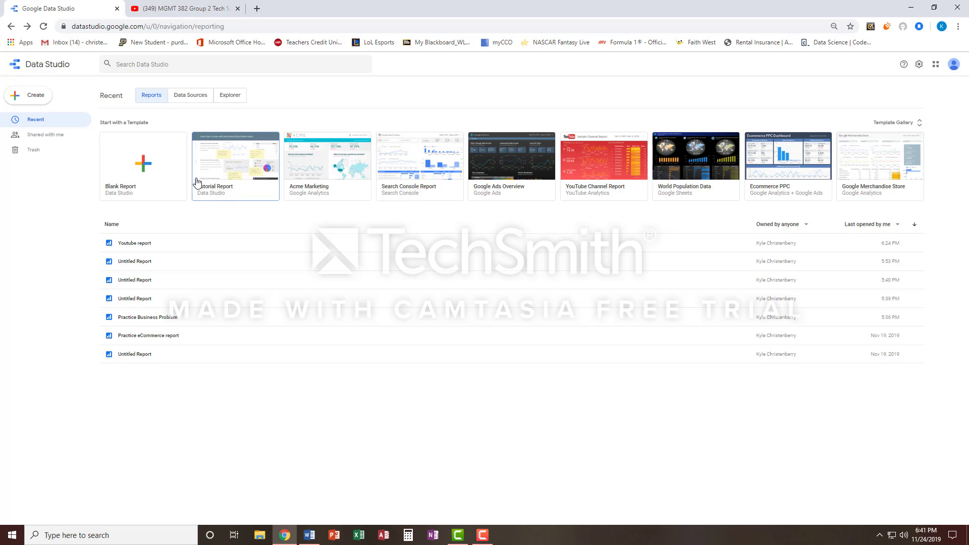
pyautogui.click(152, 164)
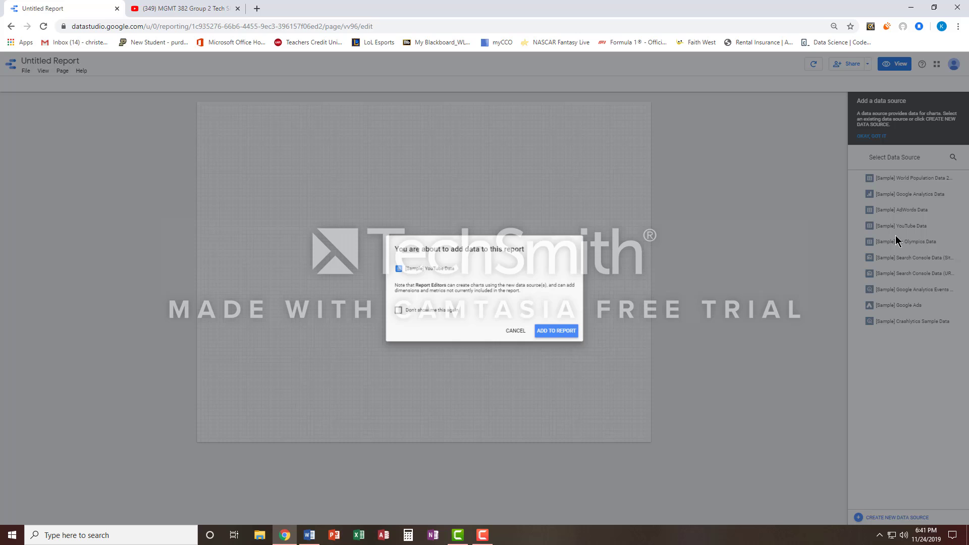
pyautogui.click(915, 225)
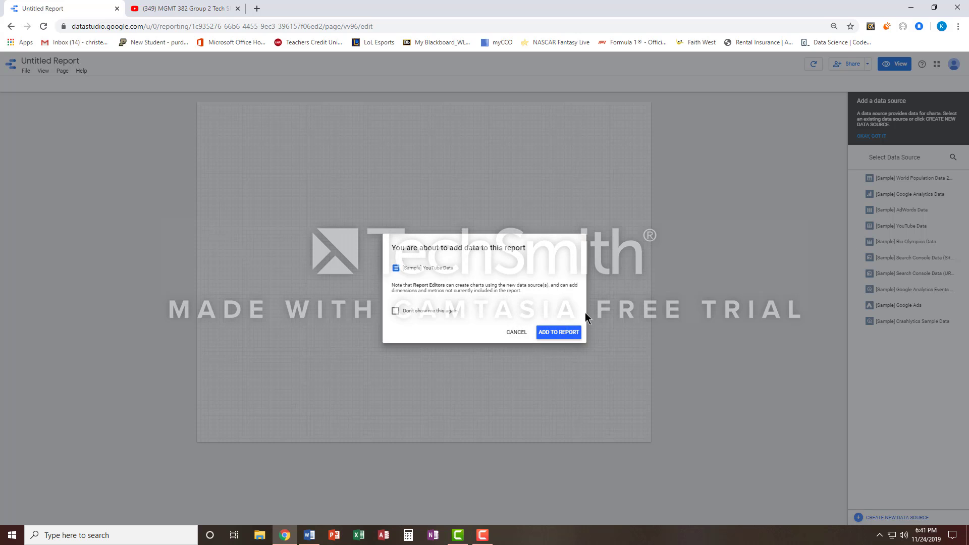
pyautogui.click(566, 333)
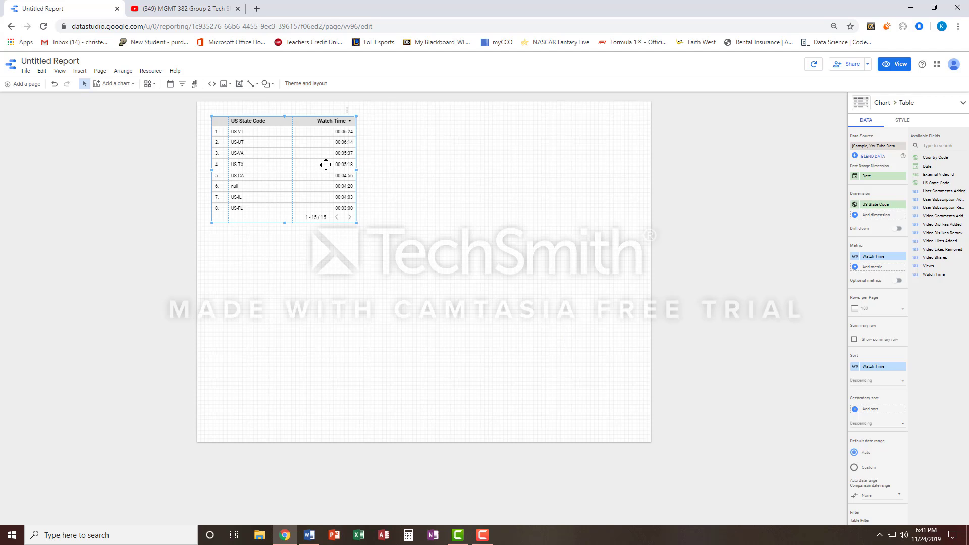
# Delete the default table and place a scorecard with the Views metric in the report page's upper-left corner
pyautogui.press('Delete')
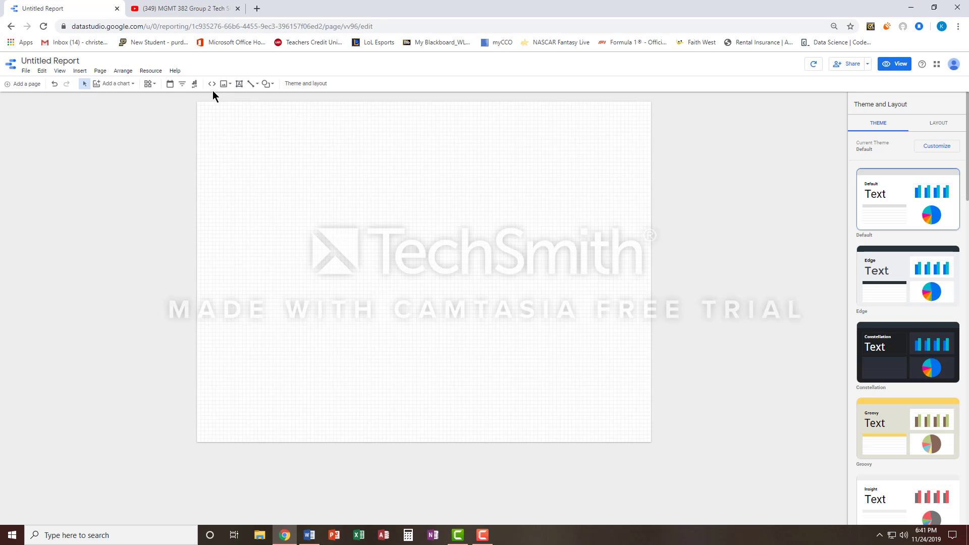
pyautogui.click(121, 85)
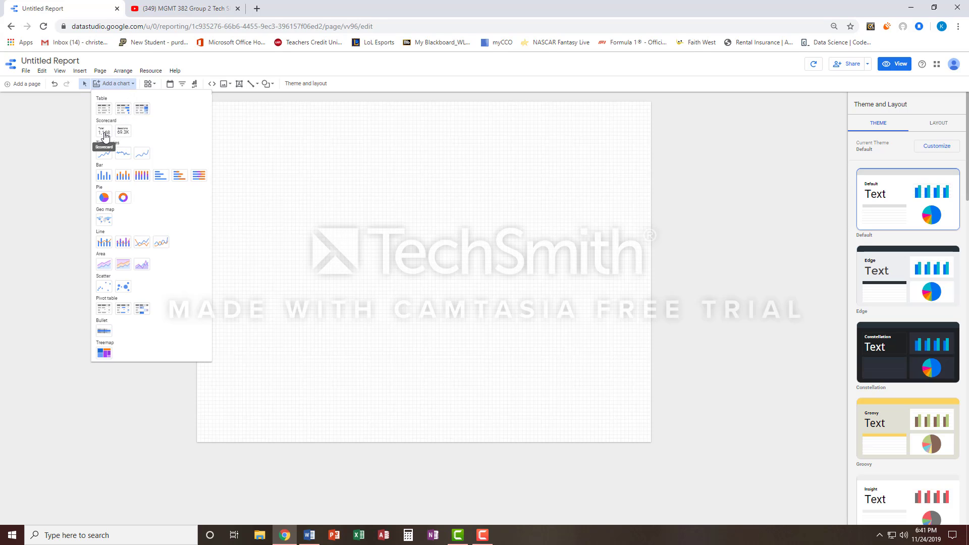
pyautogui.click(105, 132)
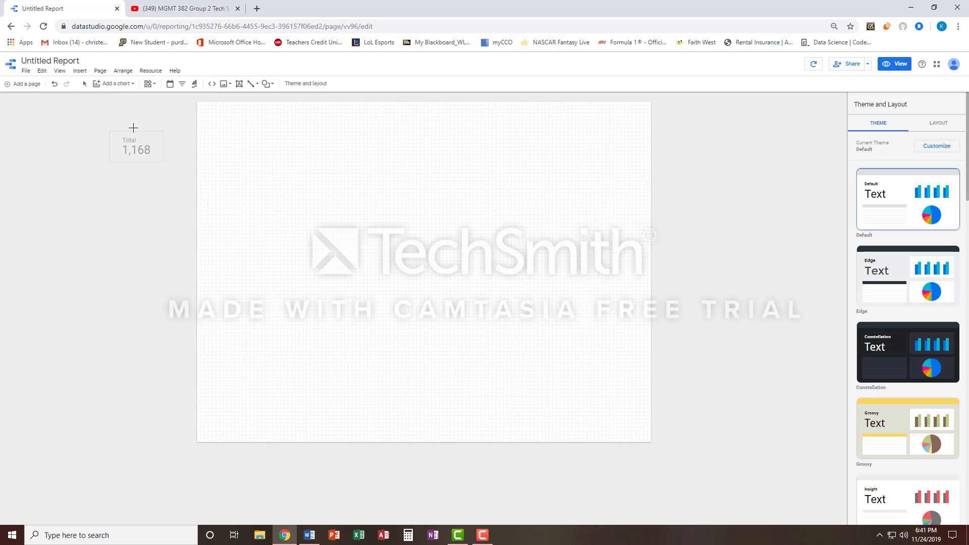
pyautogui.click(211, 113)
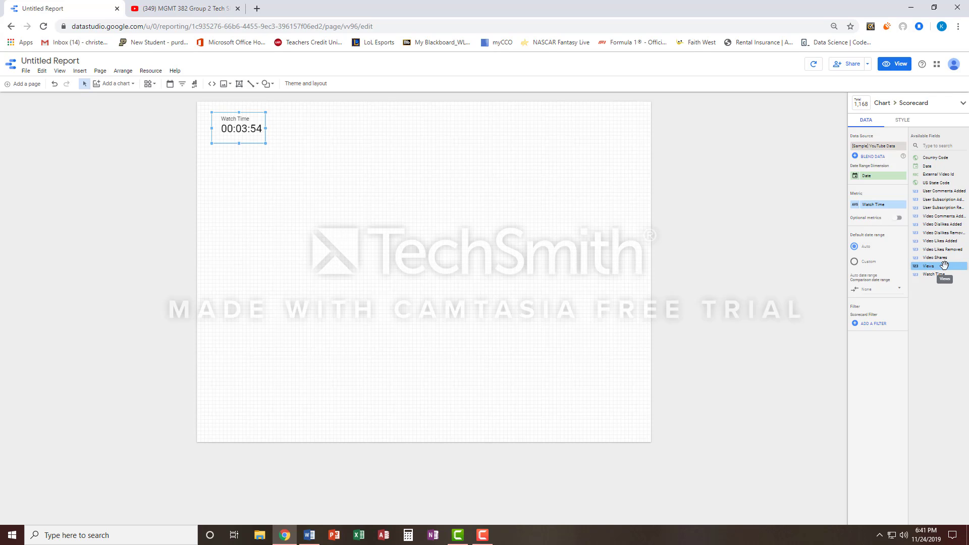
pyautogui.moveTo(944, 265); pyautogui.dragTo(886, 209)
pyautogui.click(410, 125)
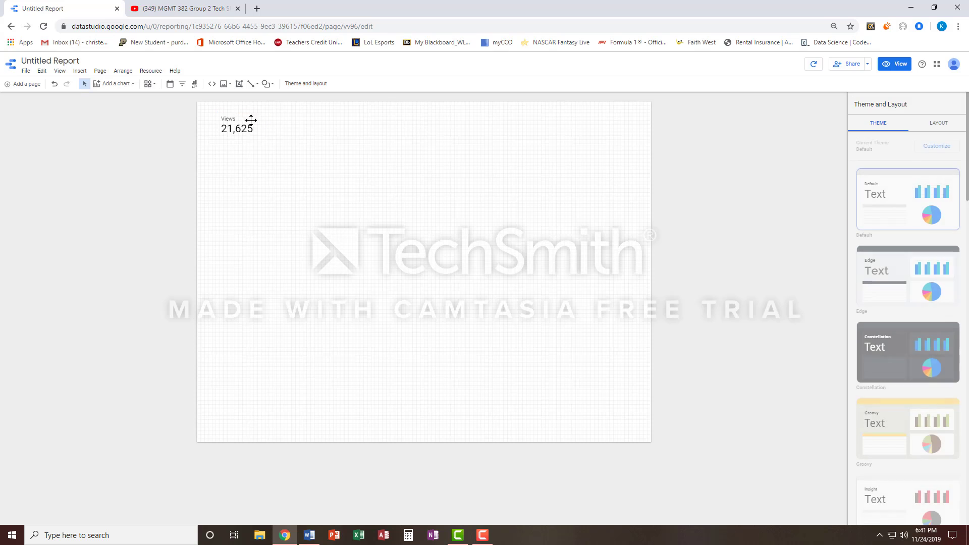
# Make three copies of the Views scorecard and place them beside the original across the top of the page
pyautogui.click(245, 122)
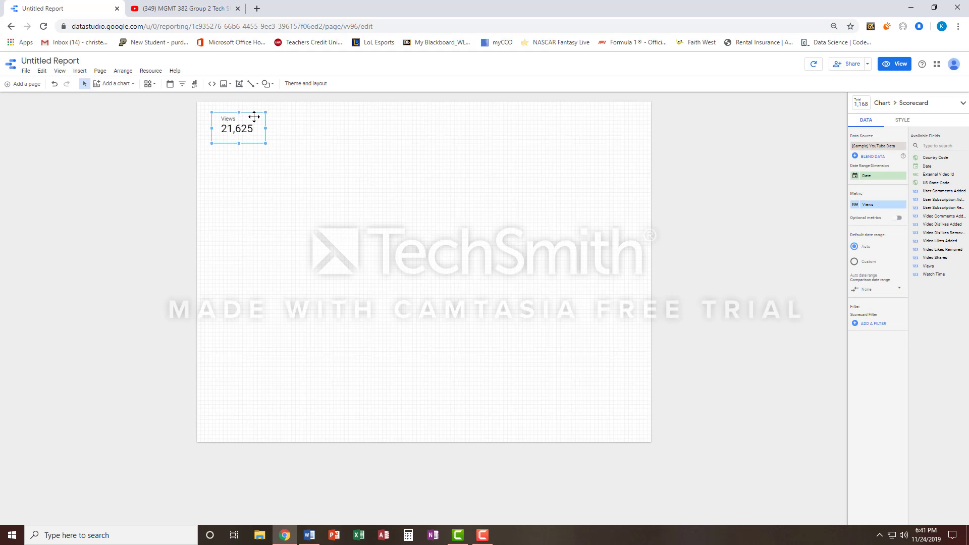
pyautogui.click(312, 142)
pyautogui.moveTo(261, 128); pyautogui.dragTo(360, 128)
pyautogui.hotkey('ctrl', 'v')
pyautogui.hotkey('ctrl', 'v')
pyautogui.moveTo(255, 134); pyautogui.dragTo(424, 122)
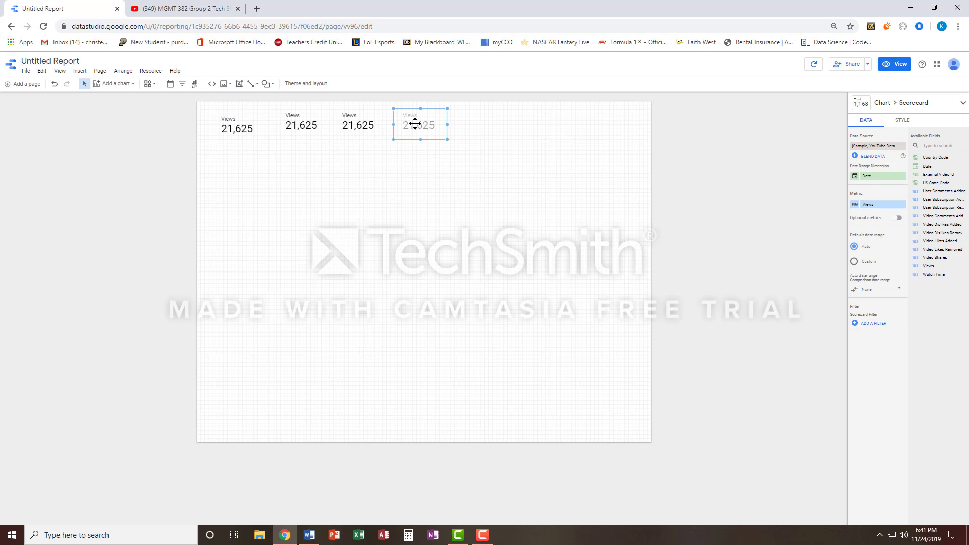
# Align the three copied scorecards level with the original and spread them out in one row
pyautogui.click(312, 125)
pyautogui.moveTo(312, 125); pyautogui.dragTo(308, 126)
pyautogui.moveTo(368, 125); pyautogui.dragTo(425, 130)
pyautogui.moveTo(312, 126); pyautogui.dragTo(307, 129)
pyautogui.click(367, 125)
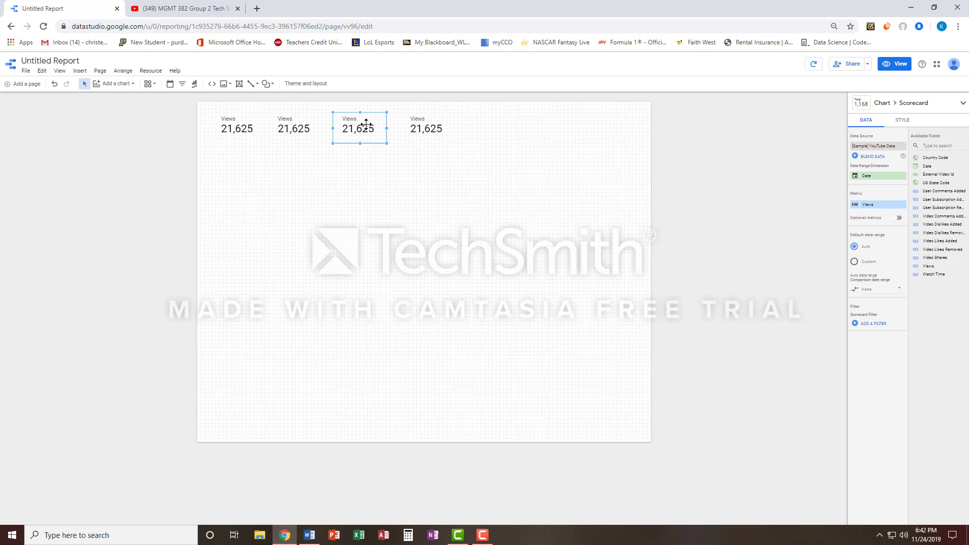
# Set the copies' metrics to Video Likes Added, Video Dislikes Added and User Subscription Added, and widen the last two scorecards to fit their labels
pyautogui.click(316, 131)
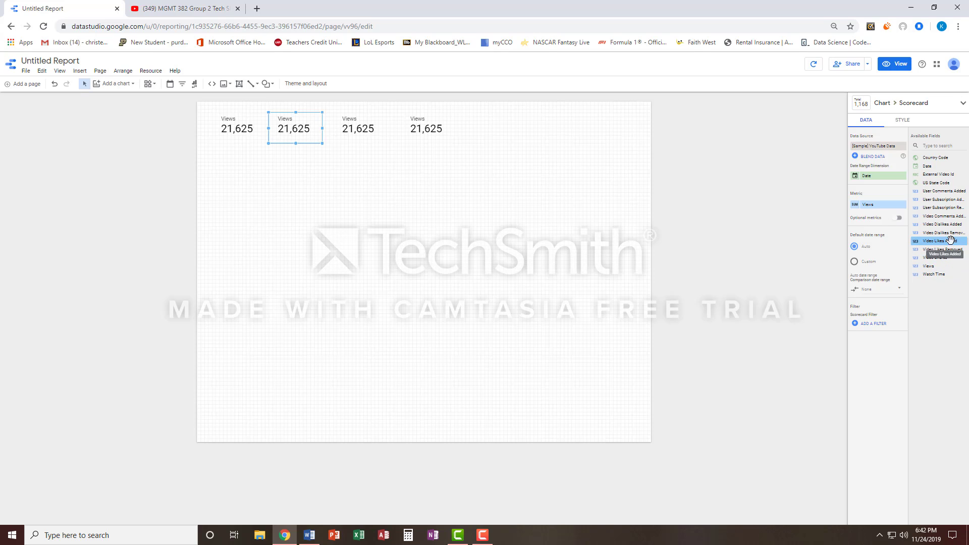
pyautogui.moveTo(953, 241); pyautogui.dragTo(893, 210)
pyautogui.click(352, 121)
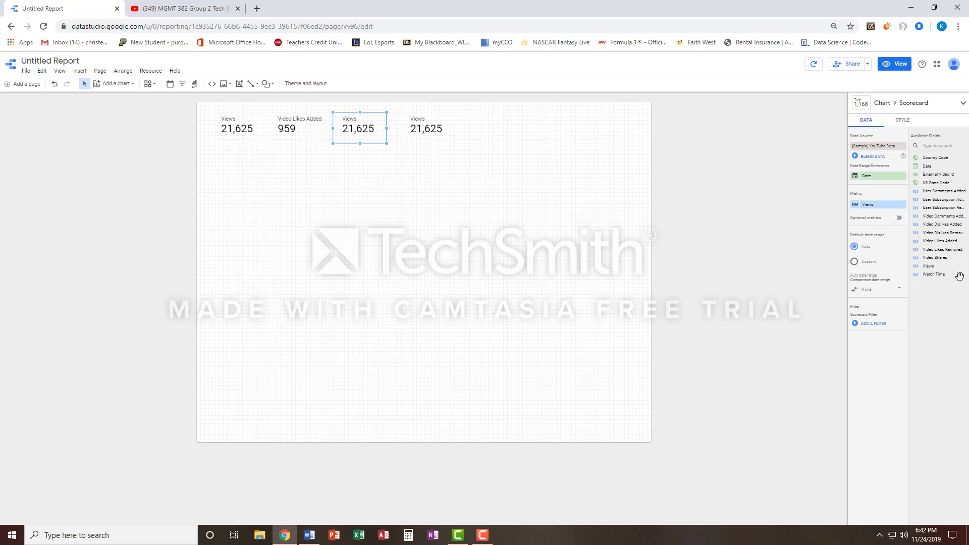
pyautogui.moveTo(942, 225); pyautogui.dragTo(886, 211)
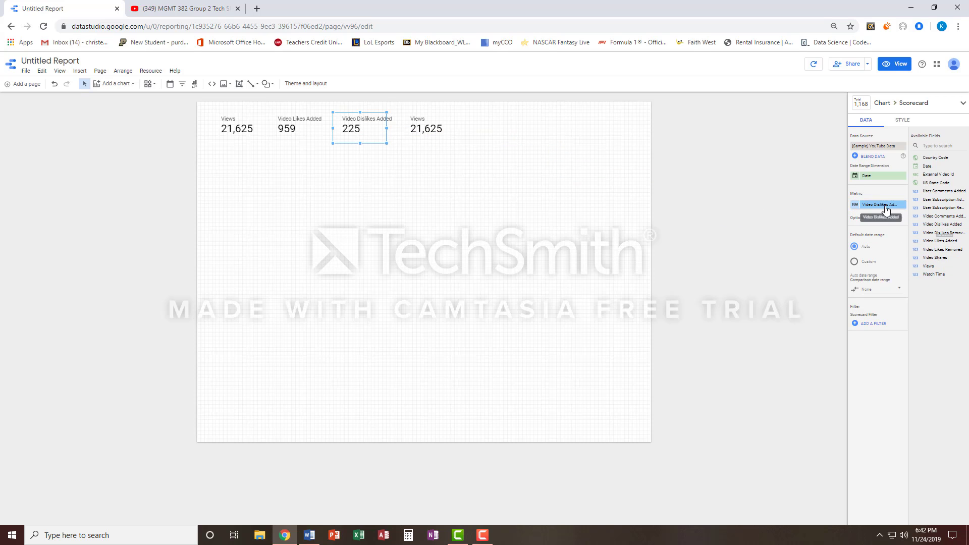
pyautogui.click(430, 132)
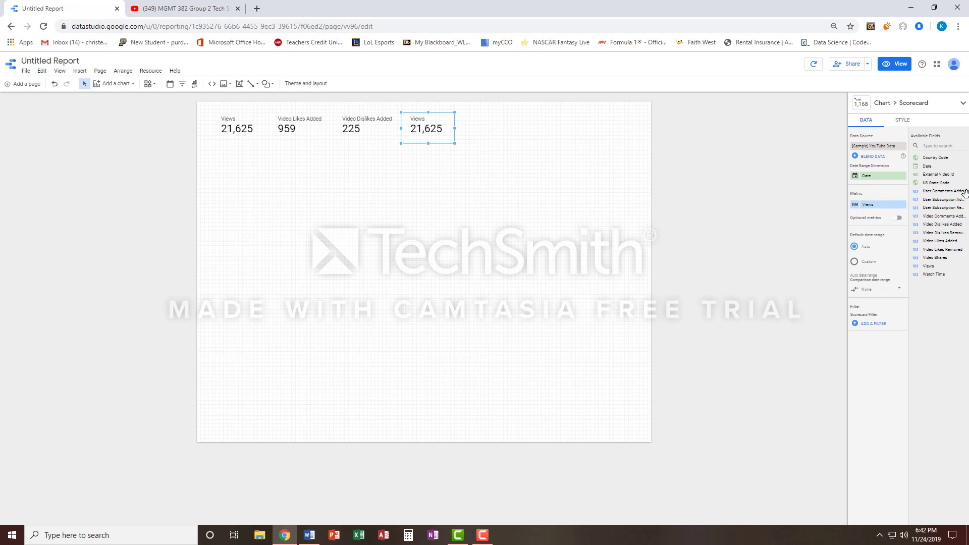
pyautogui.moveTo(952, 200); pyautogui.dragTo(891, 212)
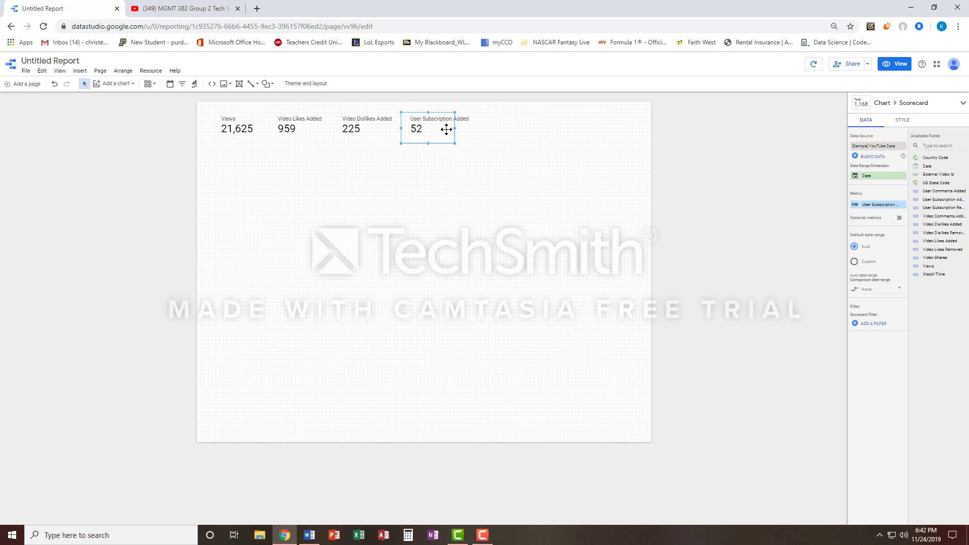
pyautogui.click(354, 127)
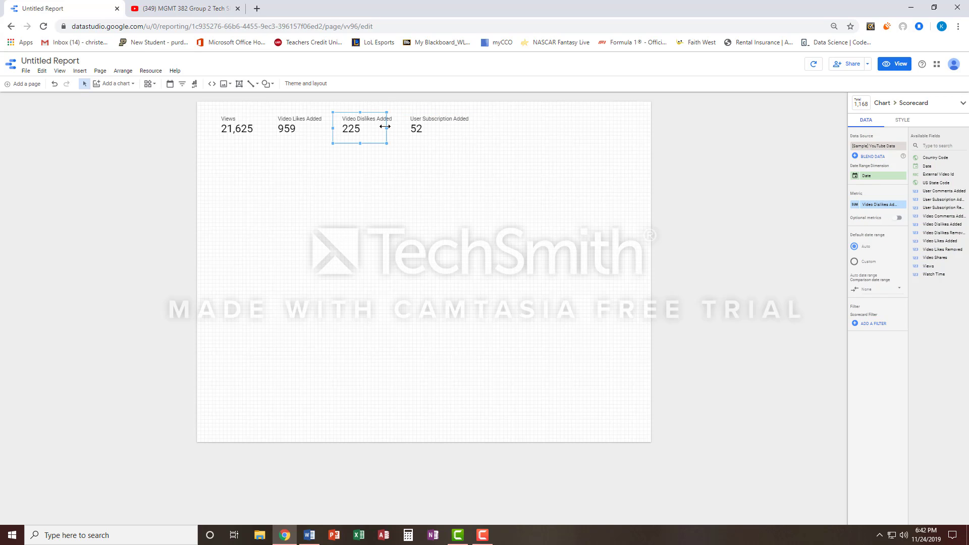
# Give all four scorecards together a dark pink border
pyautogui.click(252, 128)
pyautogui.keyDown('shift'); pyautogui.click(283, 126); pyautogui.keyUp('shift')
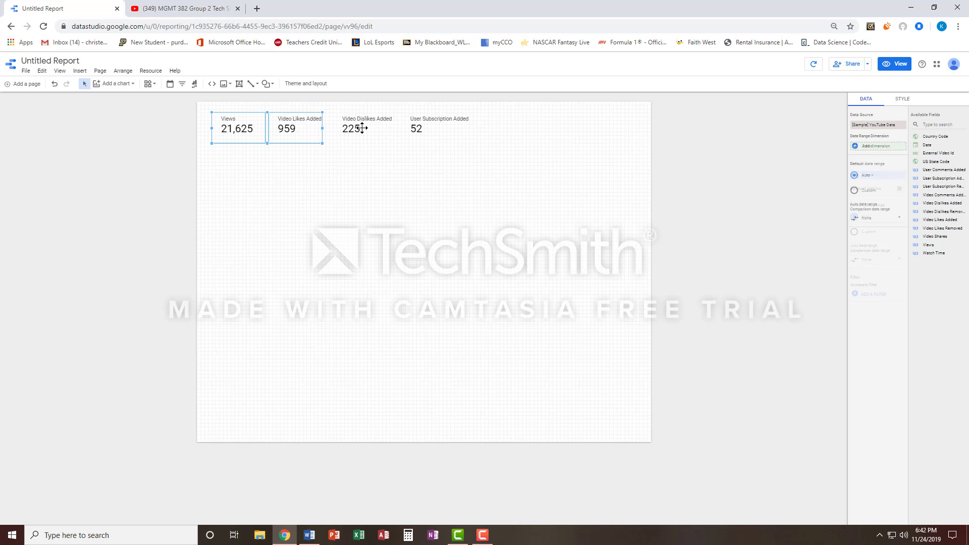
pyautogui.keyDown('shift'); pyautogui.click(362, 128); pyautogui.keyUp('shift')
pyautogui.keyDown('shift'); pyautogui.click(434, 128); pyautogui.keyUp('shift')
pyautogui.click(903, 99)
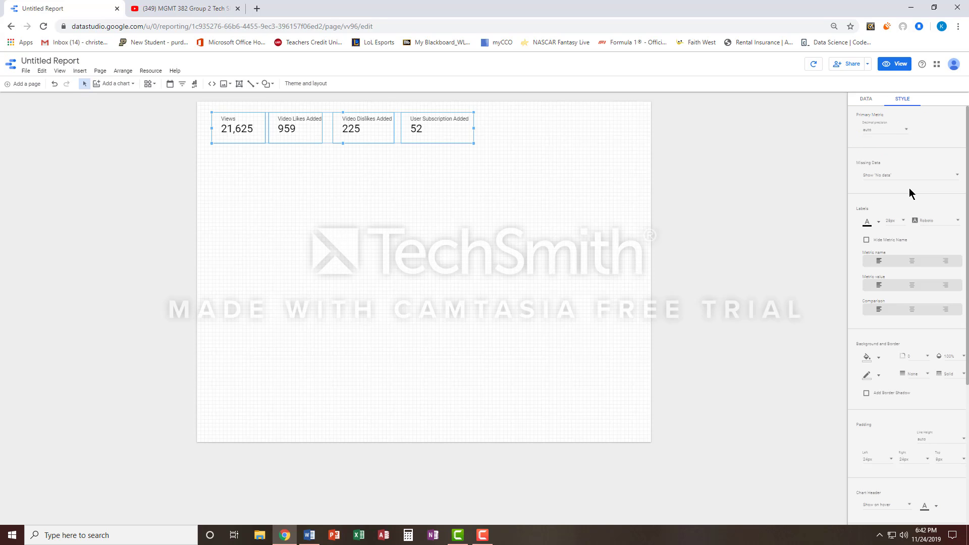
pyautogui.click(876, 376)
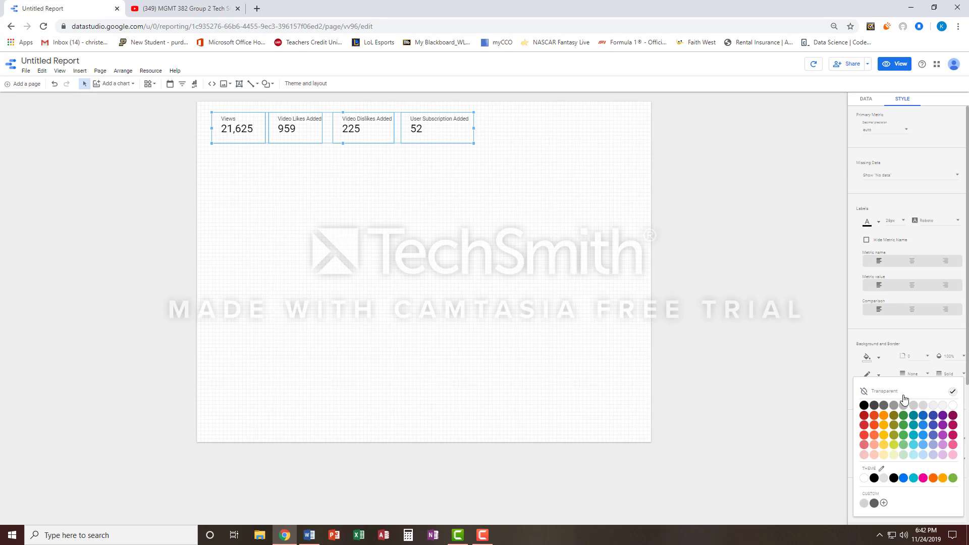
pyautogui.click(953, 436)
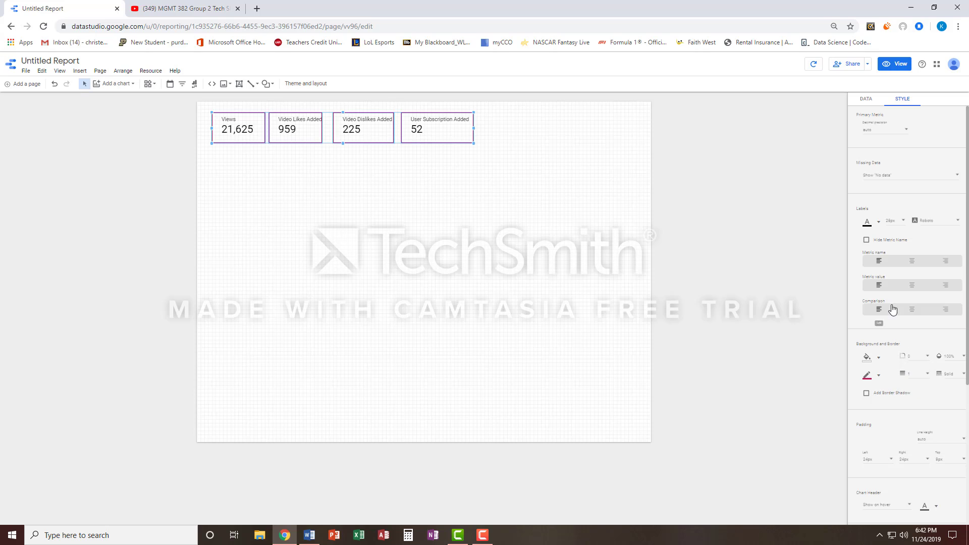
# Fill the four scorecards with a medium gray background and add a border shadow
pyautogui.click(871, 364)
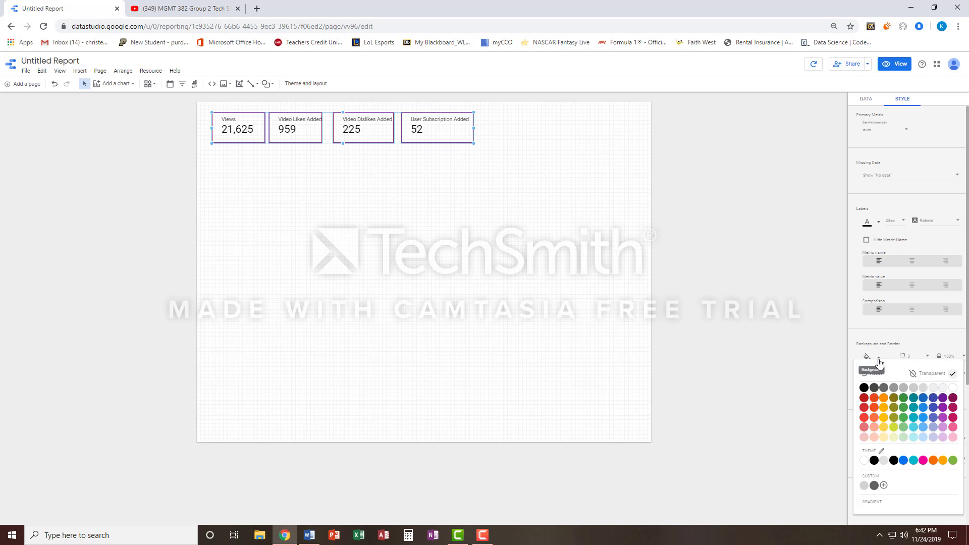
pyautogui.click(909, 392)
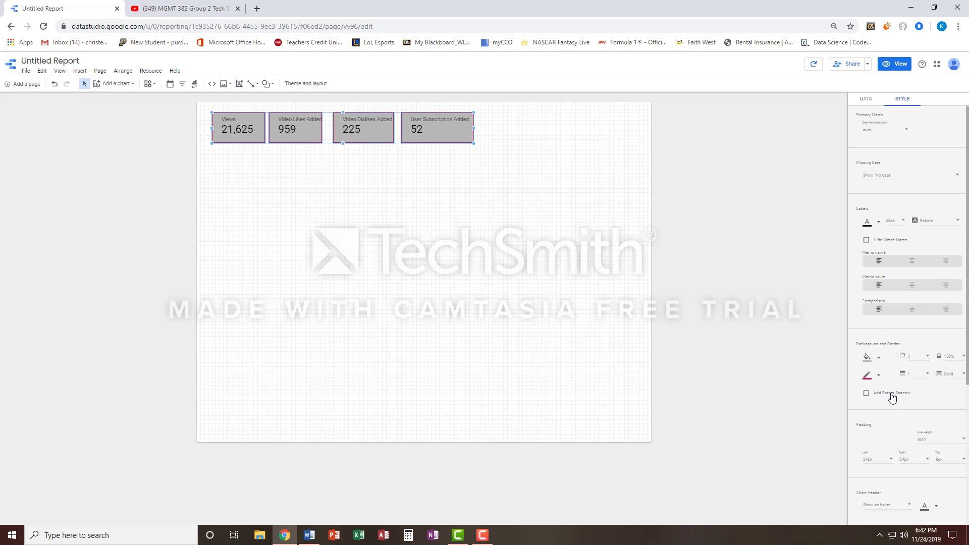
pyautogui.click(891, 394)
pyautogui.click(493, 183)
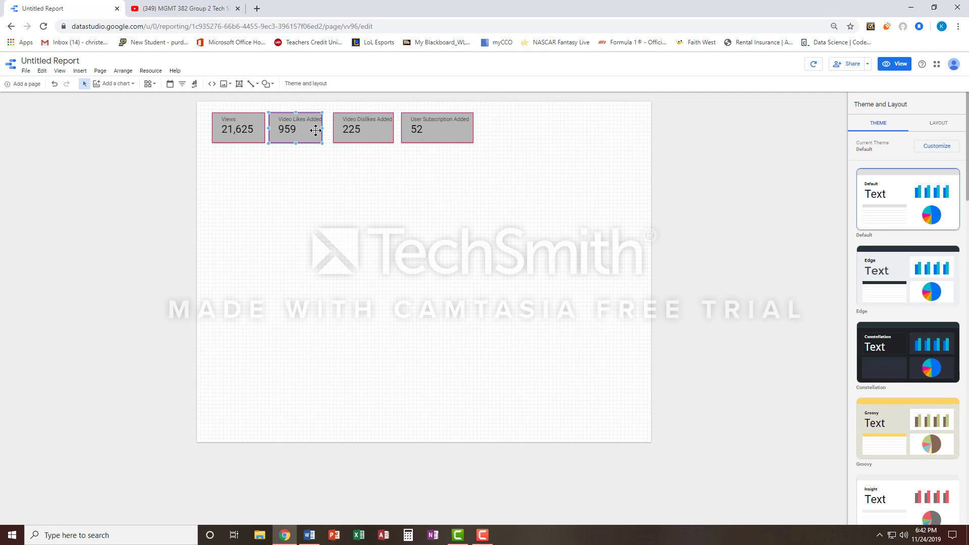
# Widen the Video Likes Added scorecard to fit its label and even out the gaps between the four scorecards
pyautogui.moveTo(314, 130); pyautogui.dragTo(317, 131)
pyautogui.click(454, 182)
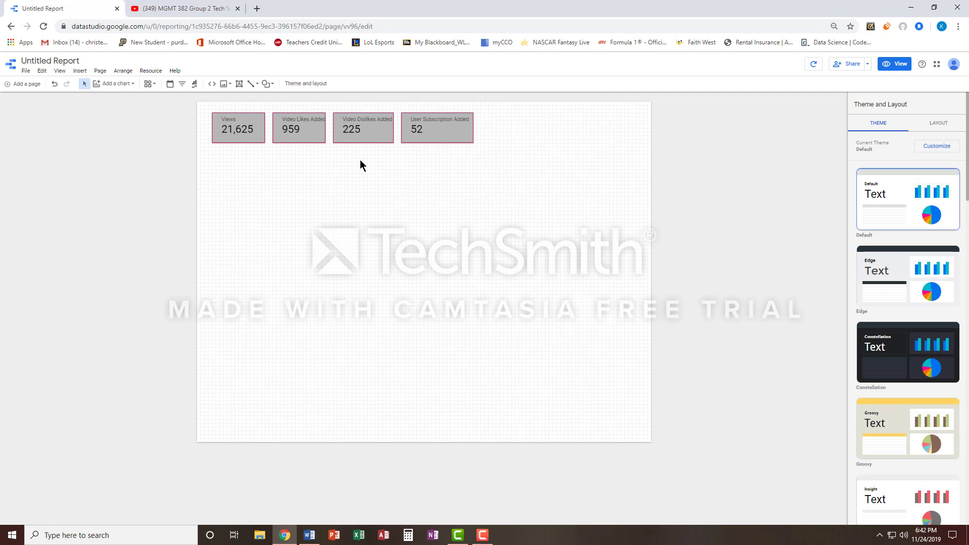
pyautogui.click(318, 130)
pyautogui.moveTo(327, 128); pyautogui.dragTo(365, 130)
pyautogui.moveTo(445, 126); pyautogui.dragTo(449, 125)
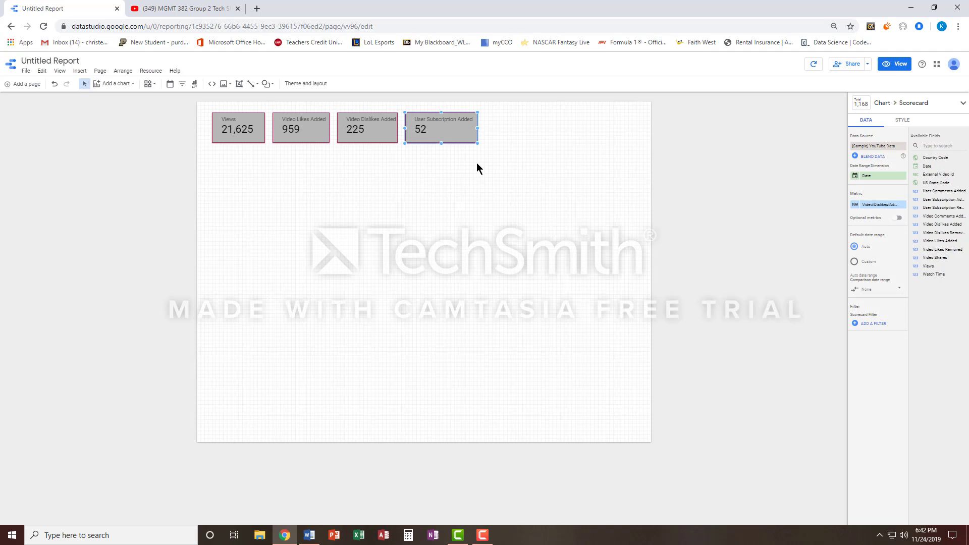
pyautogui.click(476, 165)
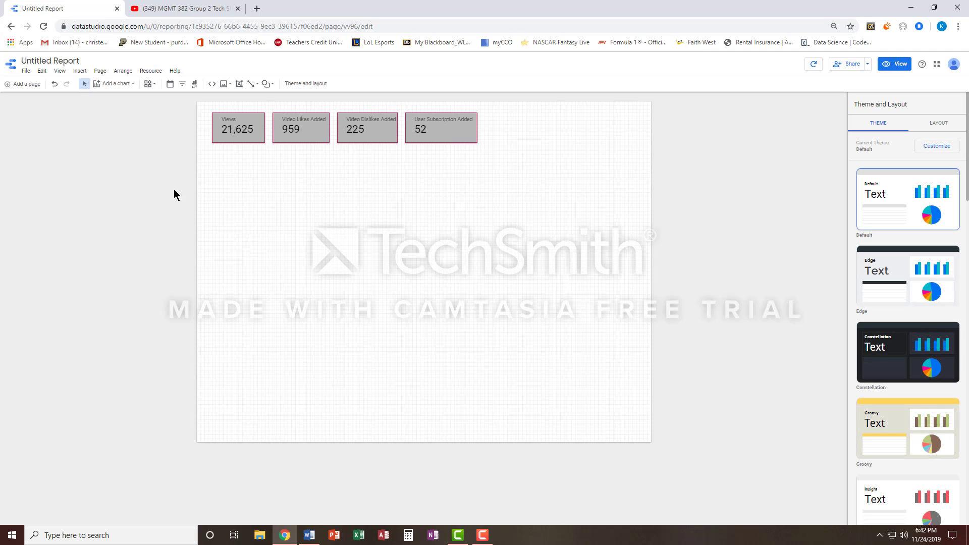
# Add a geo map below the scorecards and enlarge it to about half the page width
pyautogui.click(125, 90)
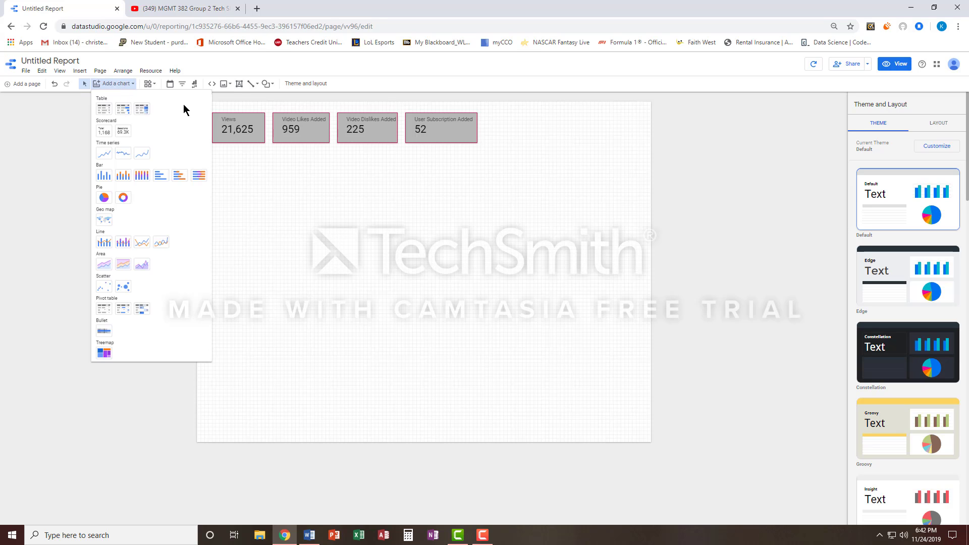
pyautogui.click(105, 221)
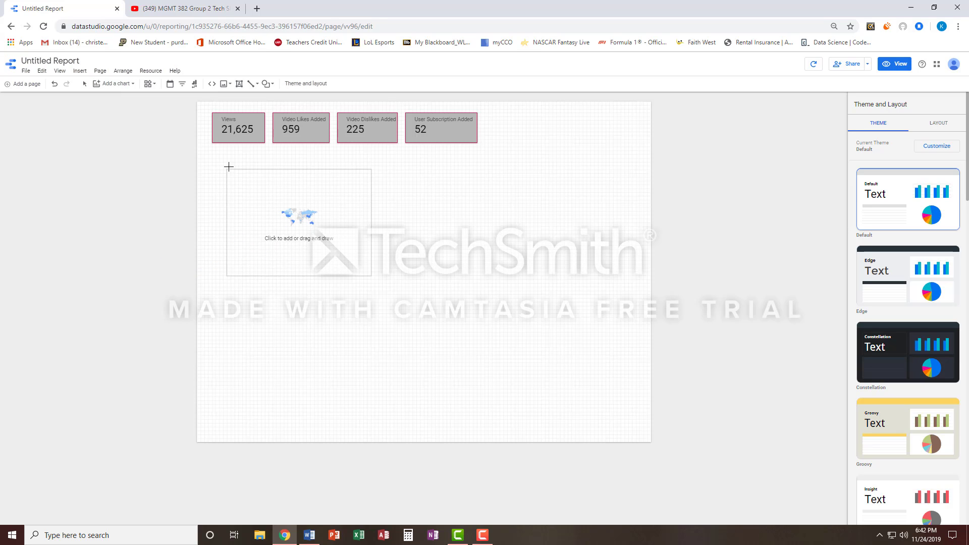
pyautogui.click(213, 160)
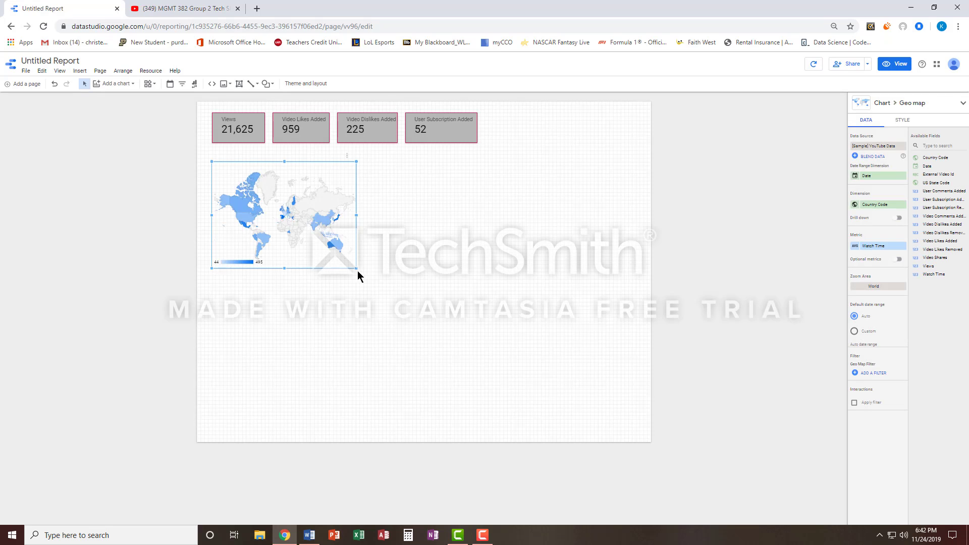
pyautogui.moveTo(356, 268); pyautogui.dragTo(428, 310)
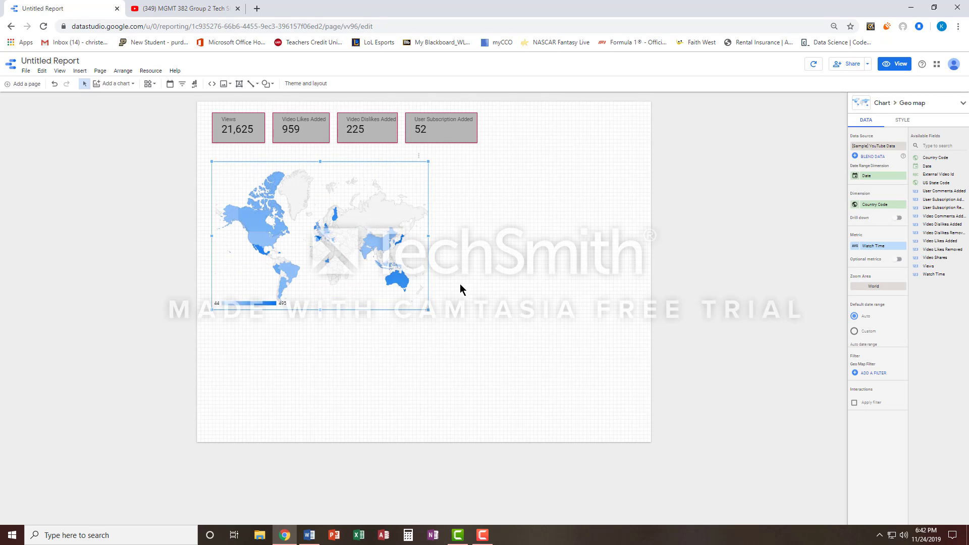
# Set the geo map's maximum color value to dark magenta and its mid color value to a brighter pink
pyautogui.click(902, 121)
pyautogui.click(873, 150)
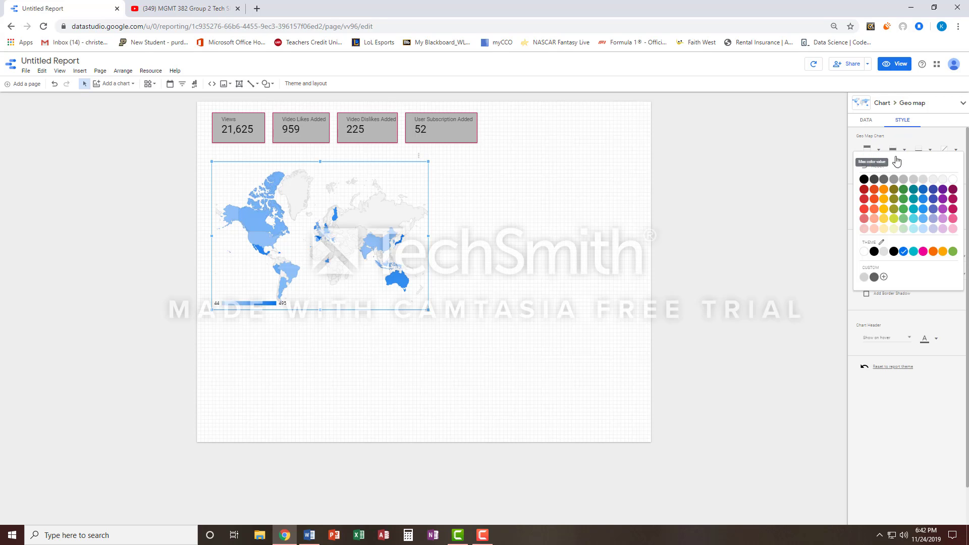
pyautogui.click(948, 191)
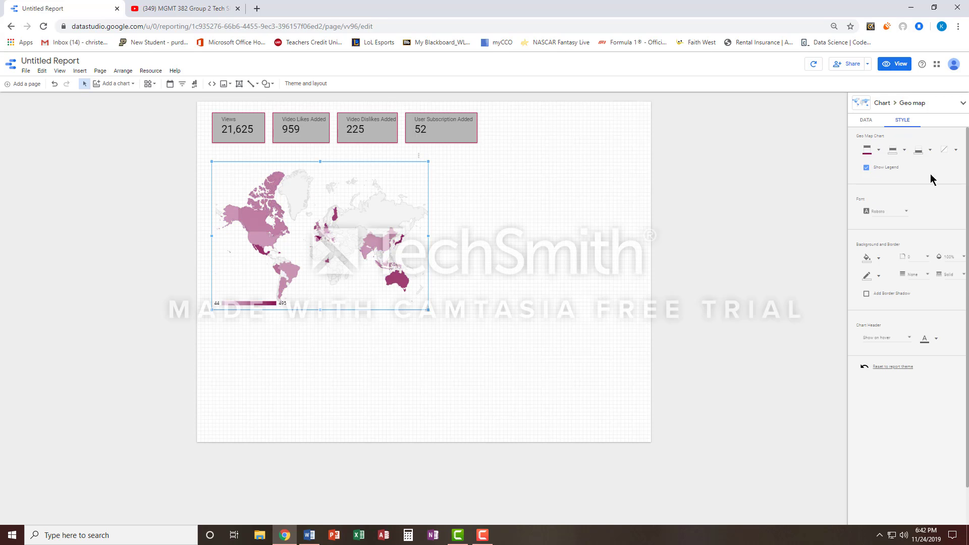
pyautogui.click(904, 151)
pyautogui.click(954, 214)
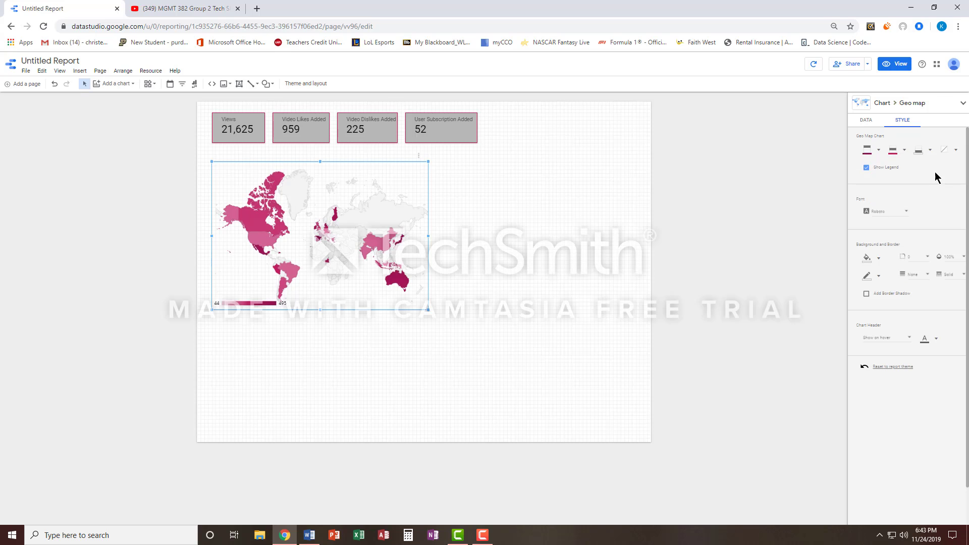
# Set the geo map's minimum color value to a light pink shade
pyautogui.click(928, 152)
pyautogui.click(955, 228)
pyautogui.click(585, 206)
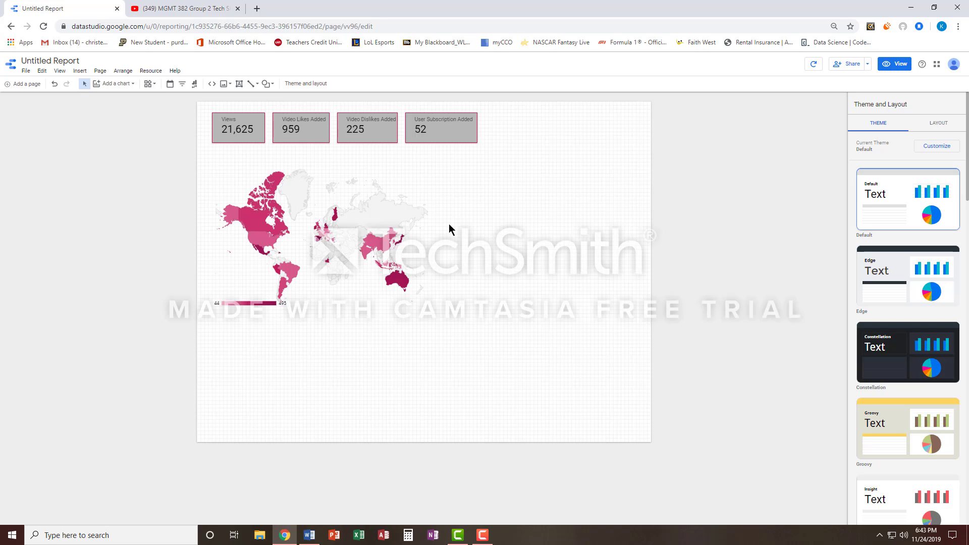
# Add a donut chart below the geo map, widen it slightly and use Country Code as its dimension
pyautogui.click(114, 83)
pyautogui.click(199, 174)
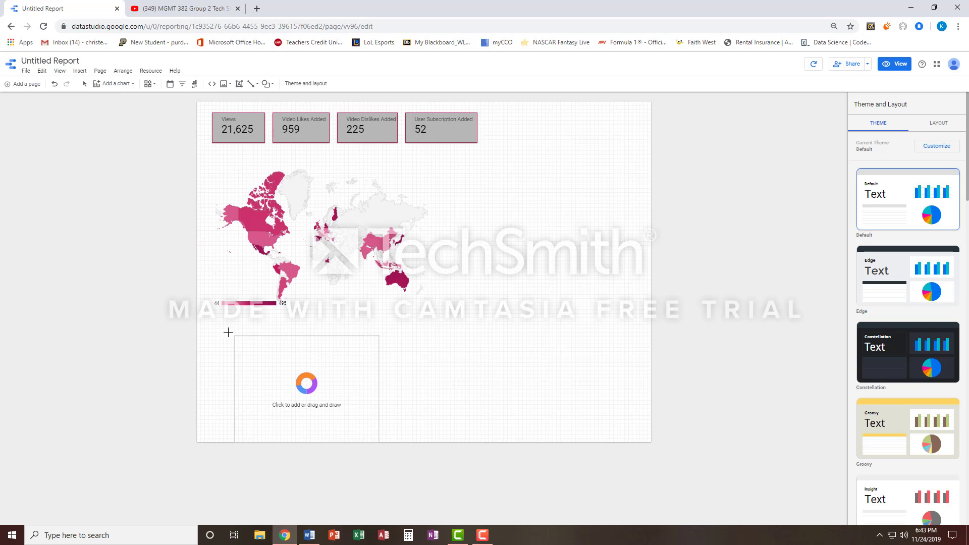
pyautogui.moveTo(211, 320); pyautogui.dragTo(357, 427)
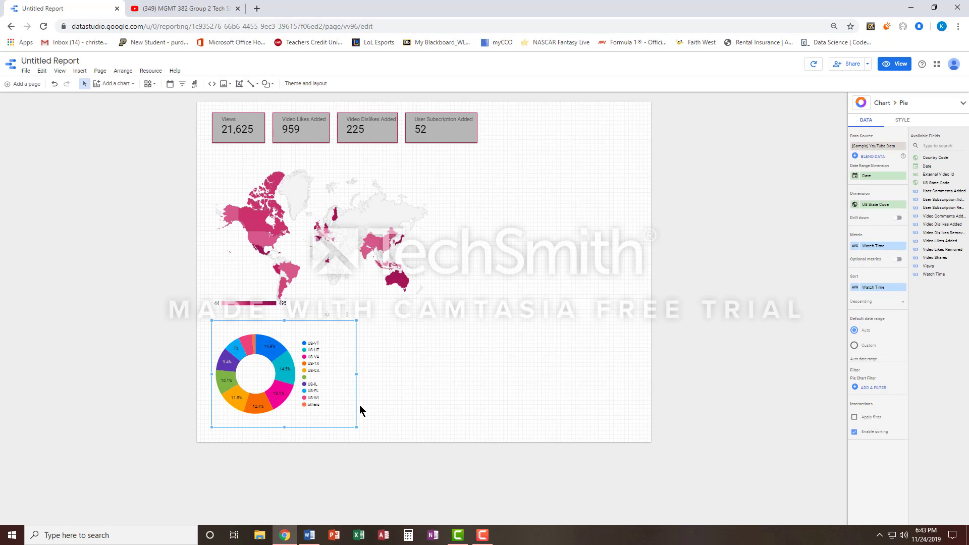
pyautogui.moveTo(357, 374); pyautogui.dragTo(371, 374)
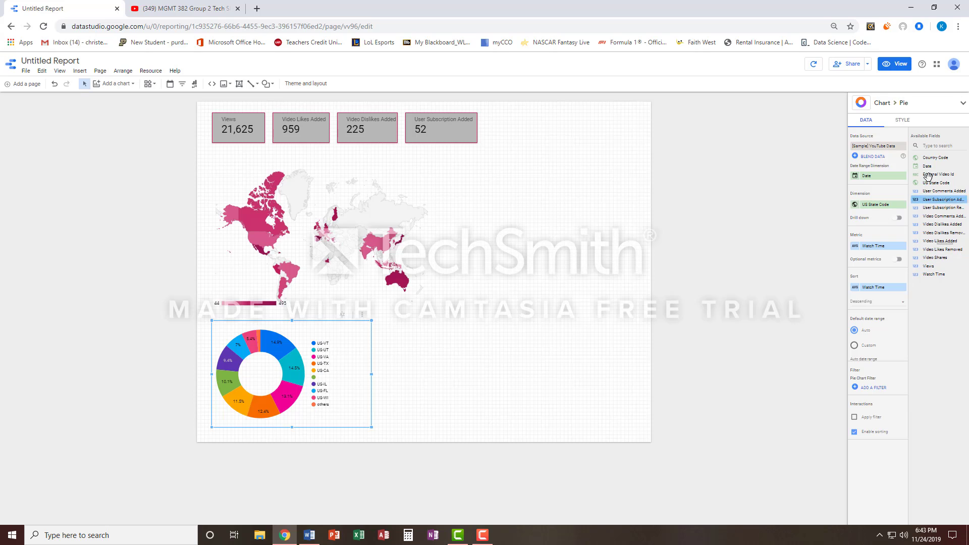
pyautogui.moveTo(943, 157); pyautogui.dragTo(890, 205)
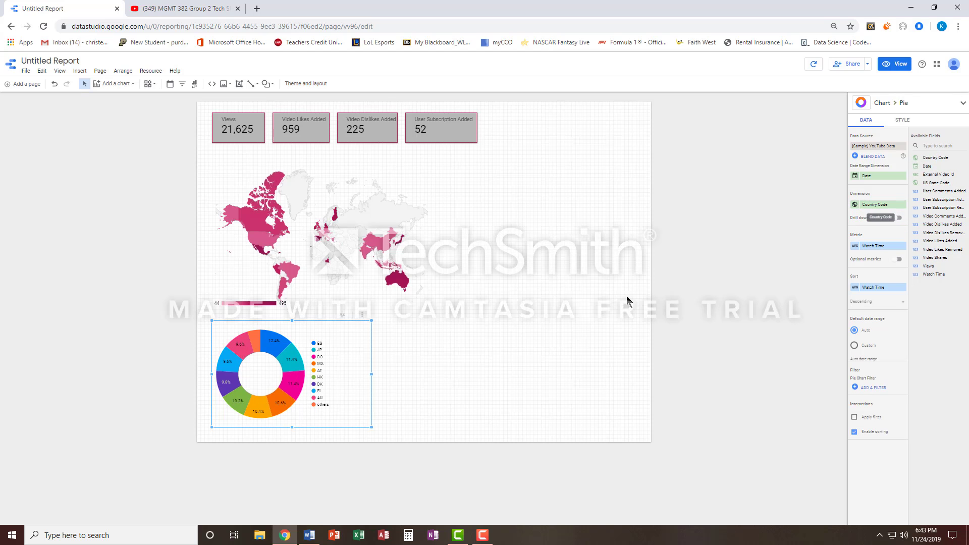
# Widen the country donut chart a little more and nudge it slightly to the right
pyautogui.click(424, 357)
pyautogui.click(379, 379)
pyautogui.moveTo(372, 374); pyautogui.dragTo(387, 381)
pyautogui.click(395, 377)
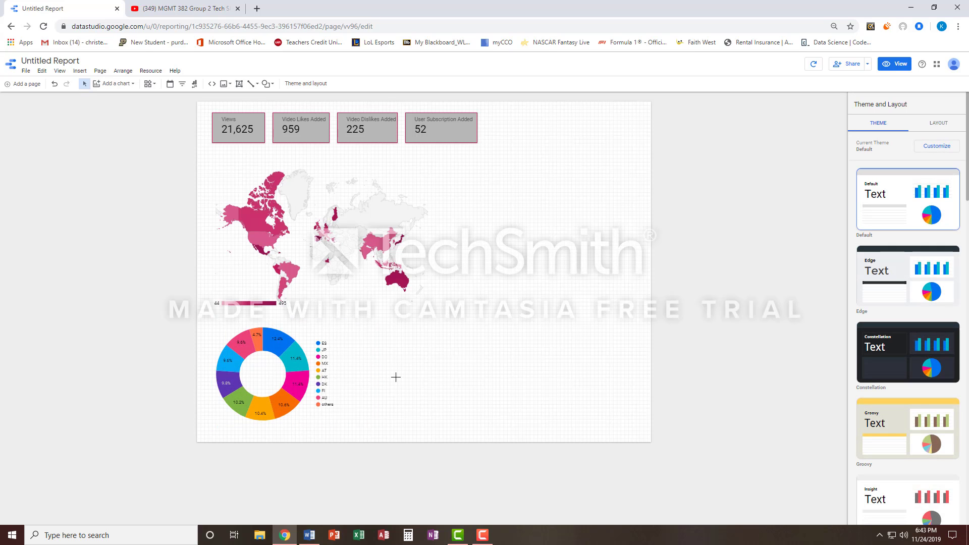
pyautogui.click(300, 378)
pyautogui.moveTo(299, 378); pyautogui.dragTo(304, 378)
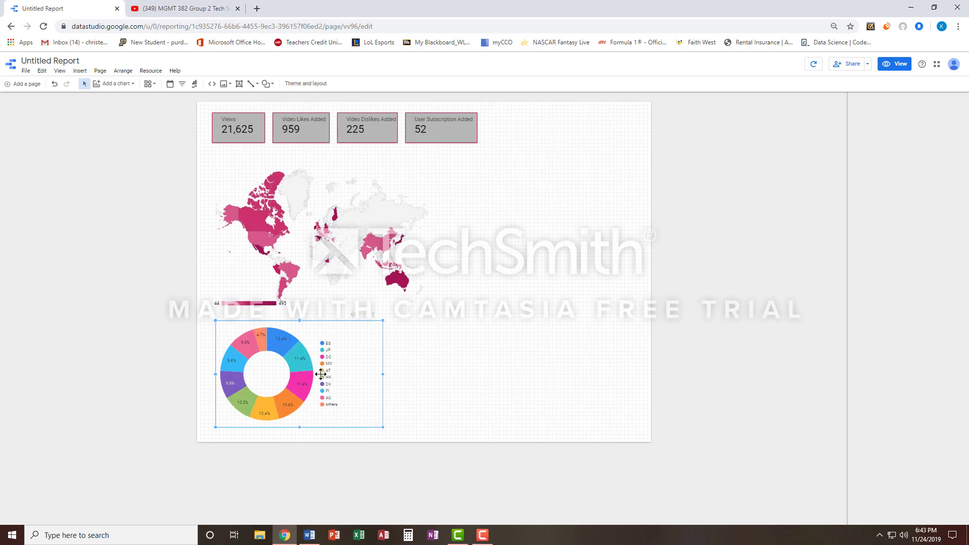
pyautogui.click(418, 368)
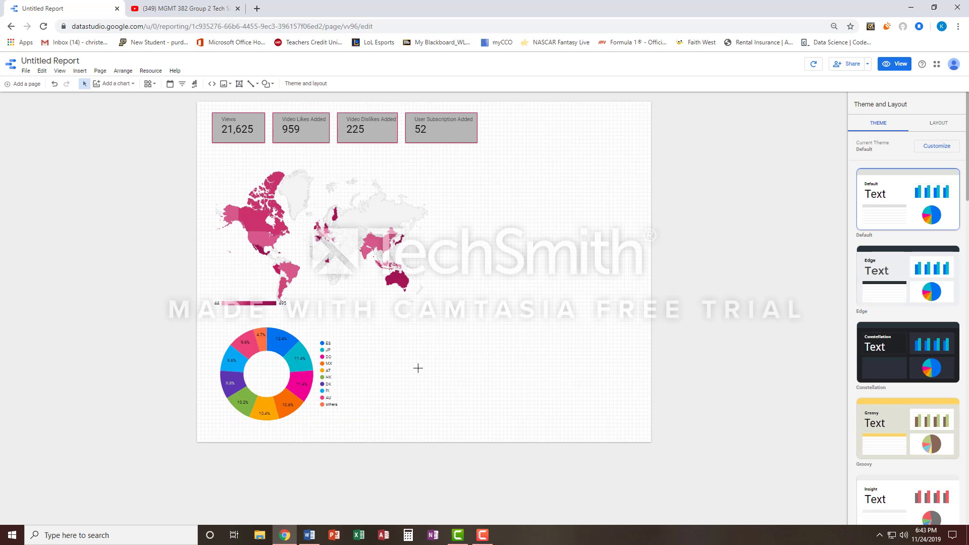
# Add a time series chart to the right of the scorecards with Views as its metric
pyautogui.click(106, 86)
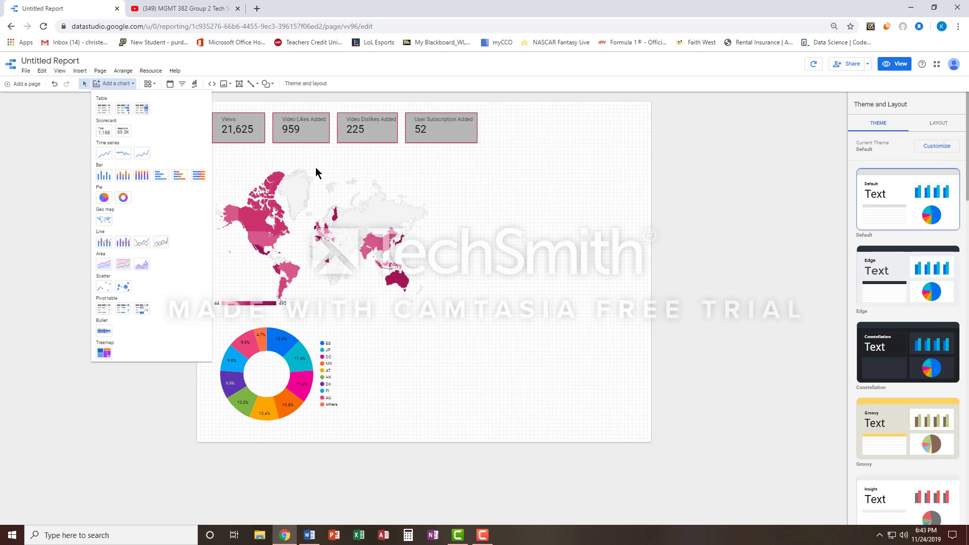
pyautogui.click(108, 154)
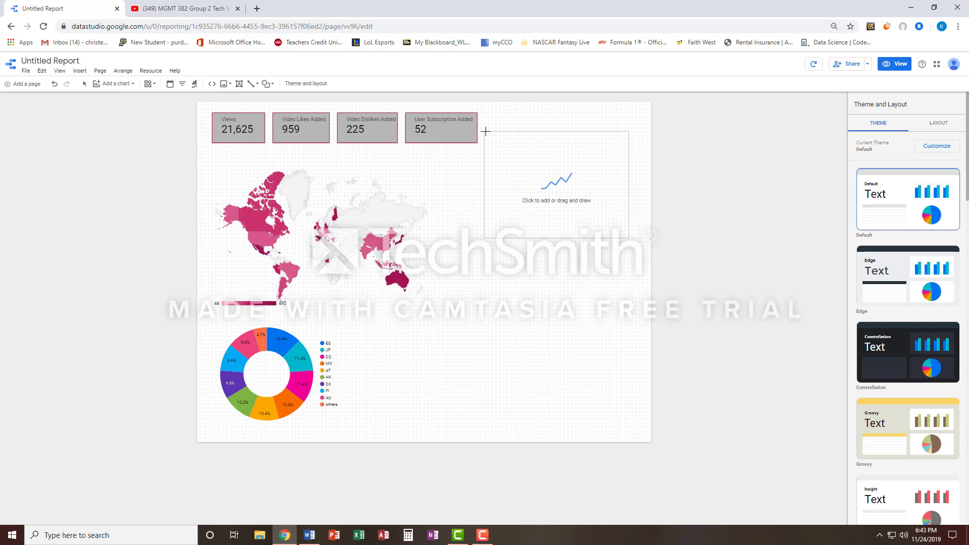
pyautogui.click(494, 112)
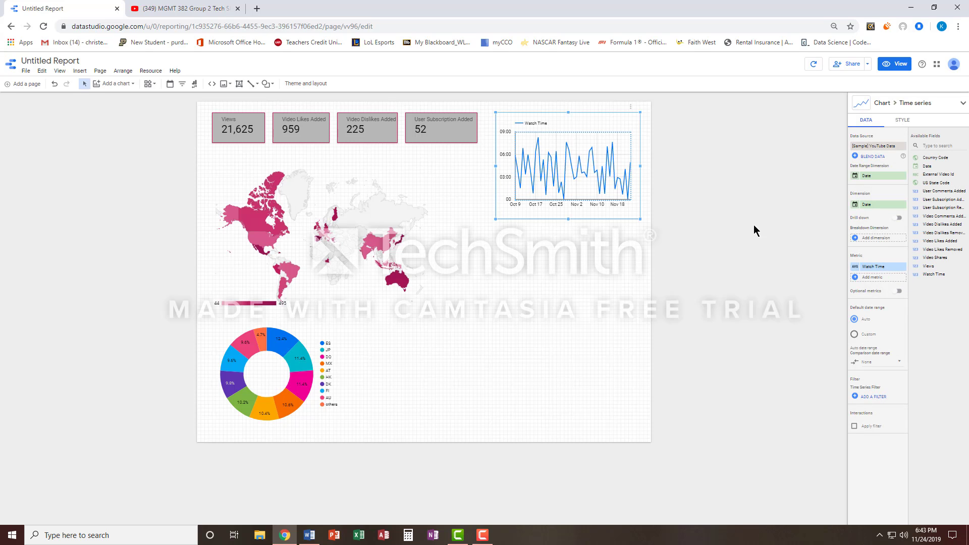
pyautogui.moveTo(929, 266); pyautogui.dragTo(881, 275)
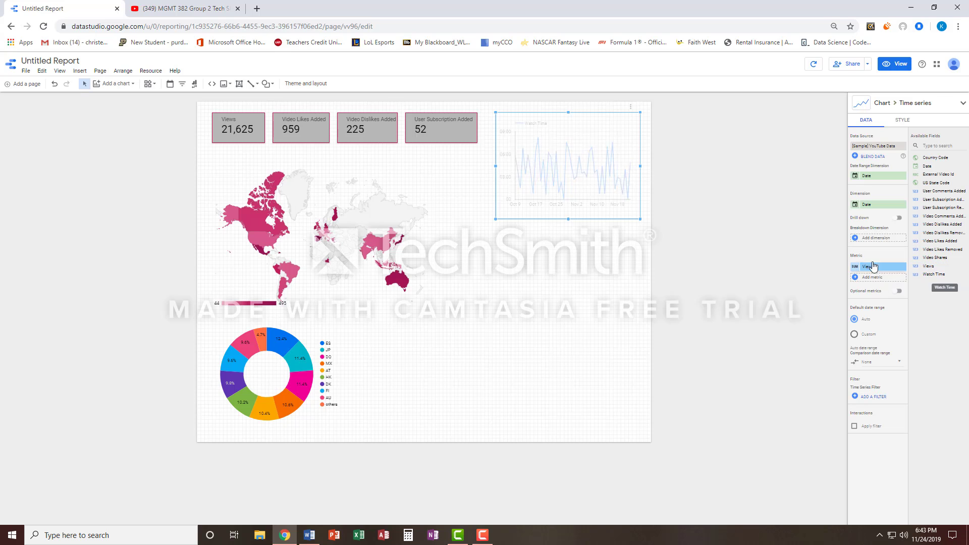
# Reduce the height of the Views time series chart and nudge it slightly to the left
pyautogui.moveTo(568, 218); pyautogui.dragTo(567, 206)
pyautogui.click(572, 216)
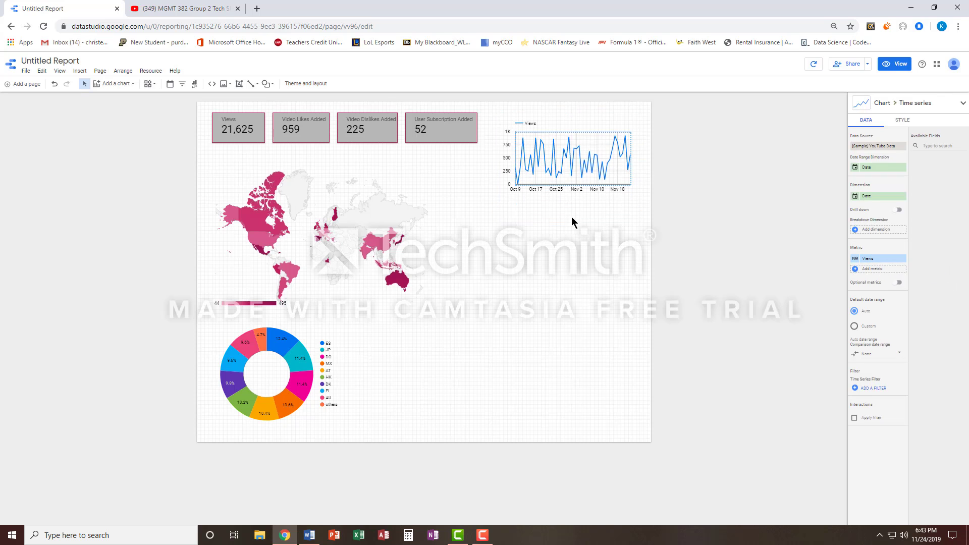
pyautogui.click(566, 163)
pyautogui.click(597, 245)
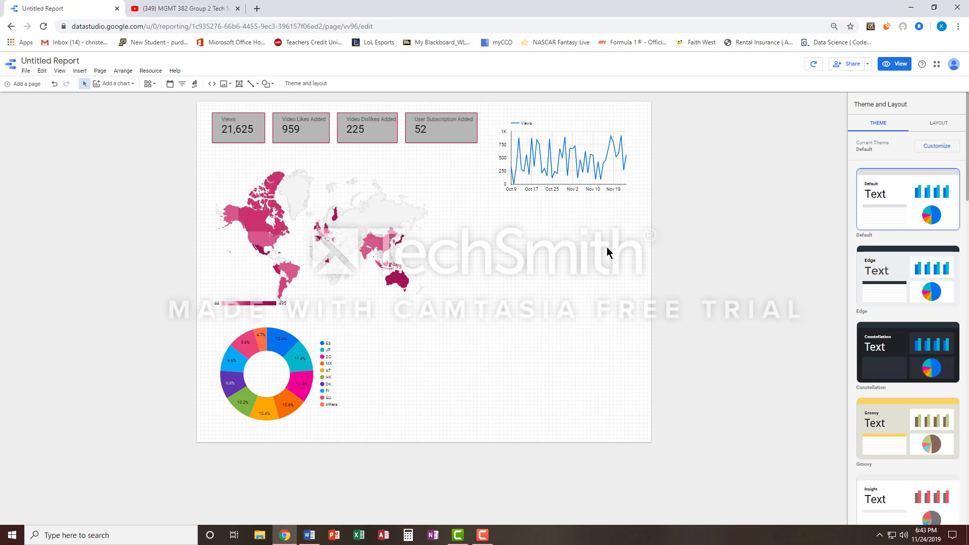
# Add a time series chart below the Views chart with Video Shares as its metric and adjust its position
pyautogui.click(117, 83)
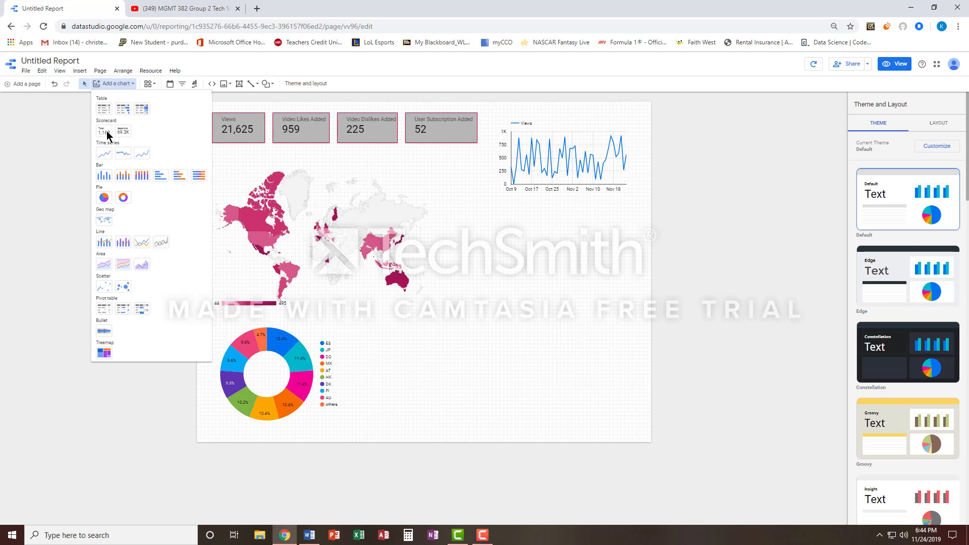
pyautogui.click(104, 153)
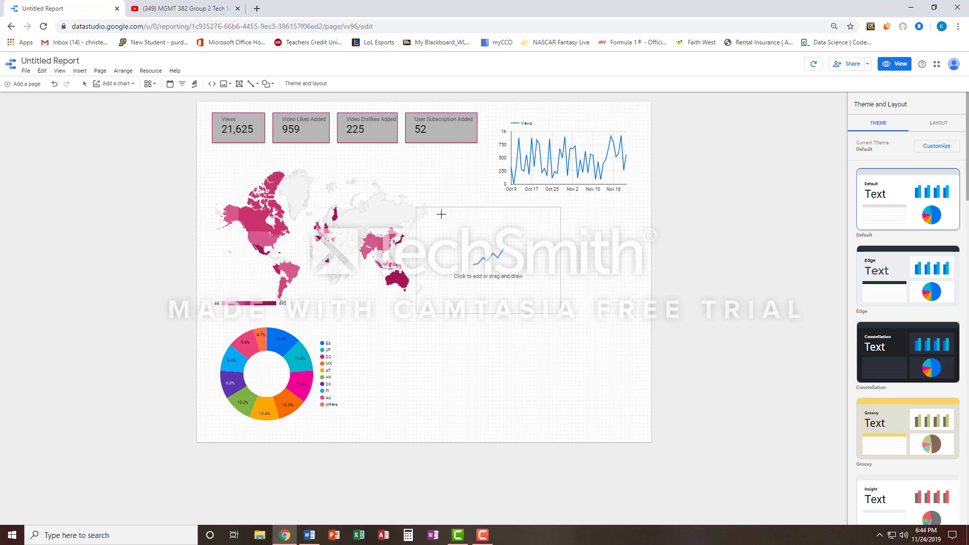
pyautogui.click(493, 205)
pyautogui.moveTo(563, 241); pyautogui.dragTo(550, 245)
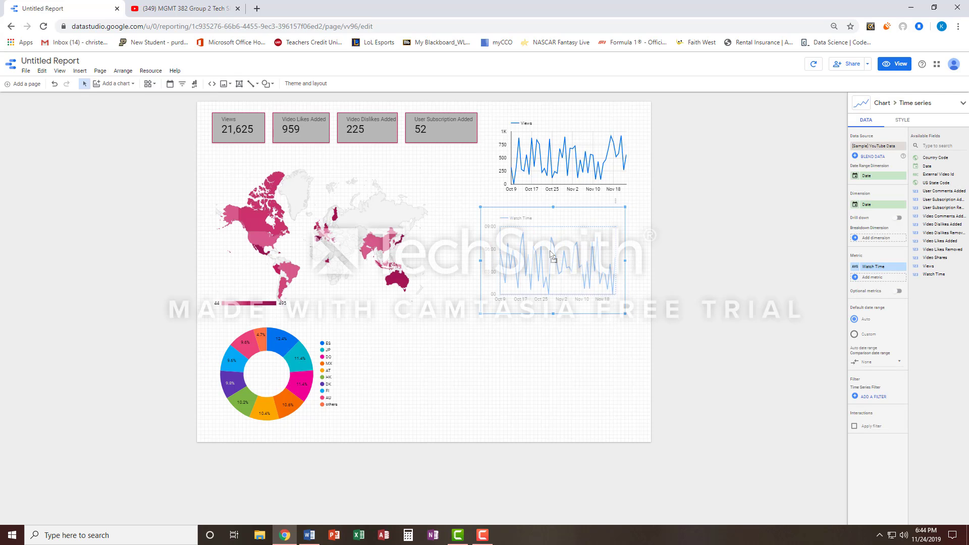
pyautogui.moveTo(934, 258); pyautogui.dragTo(877, 267)
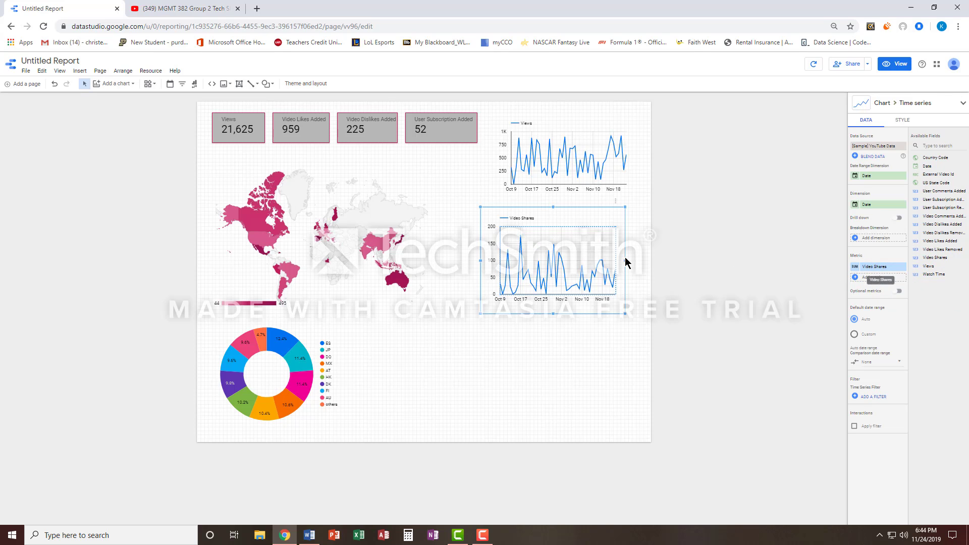
pyautogui.moveTo(571, 255); pyautogui.dragTo(575, 255)
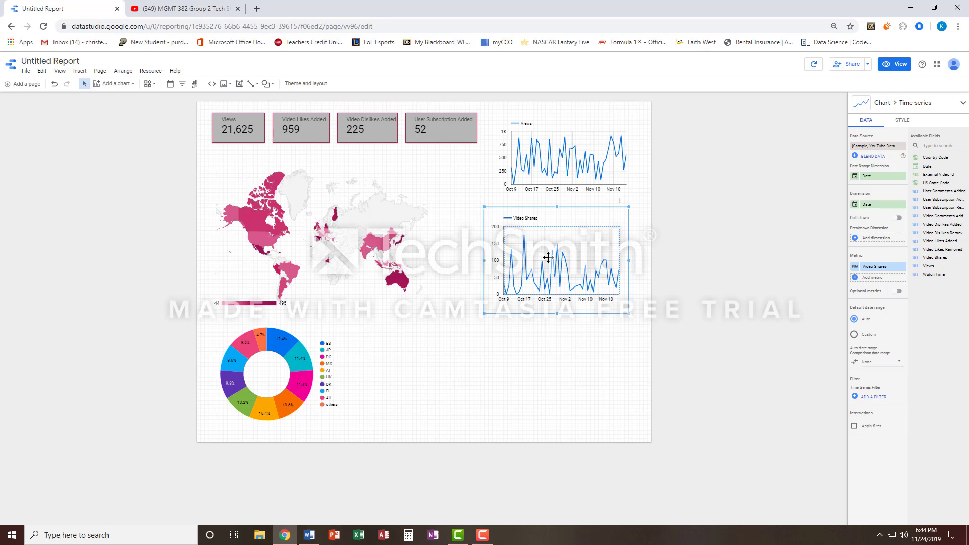
# Add a wide time series chart beside the donut chart with Video Likes Added and Video Dislikes Added as metrics
pyautogui.click(112, 83)
pyautogui.click(103, 152)
pyautogui.click(419, 323)
pyautogui.moveTo(564, 377); pyautogui.dragTo(618, 378)
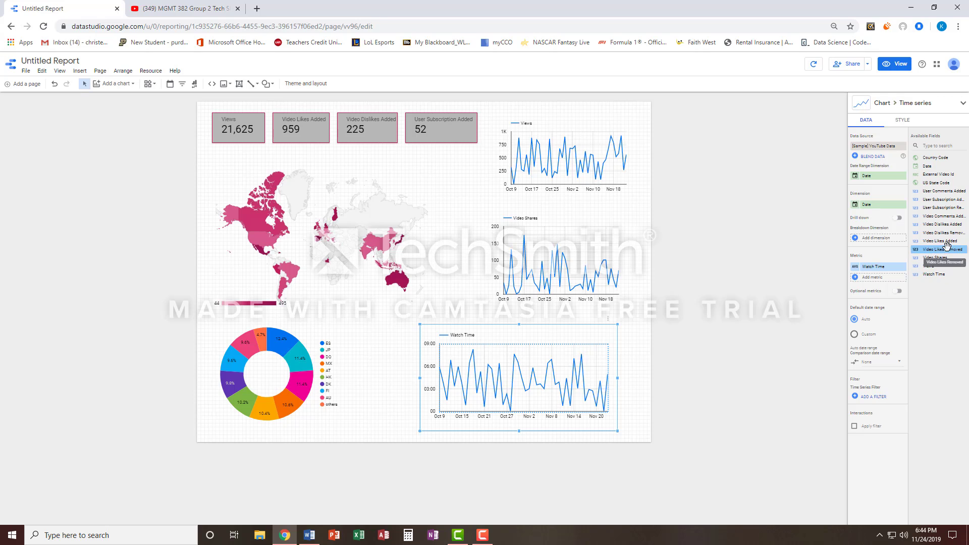
pyautogui.moveTo(940, 240); pyautogui.dragTo(890, 272)
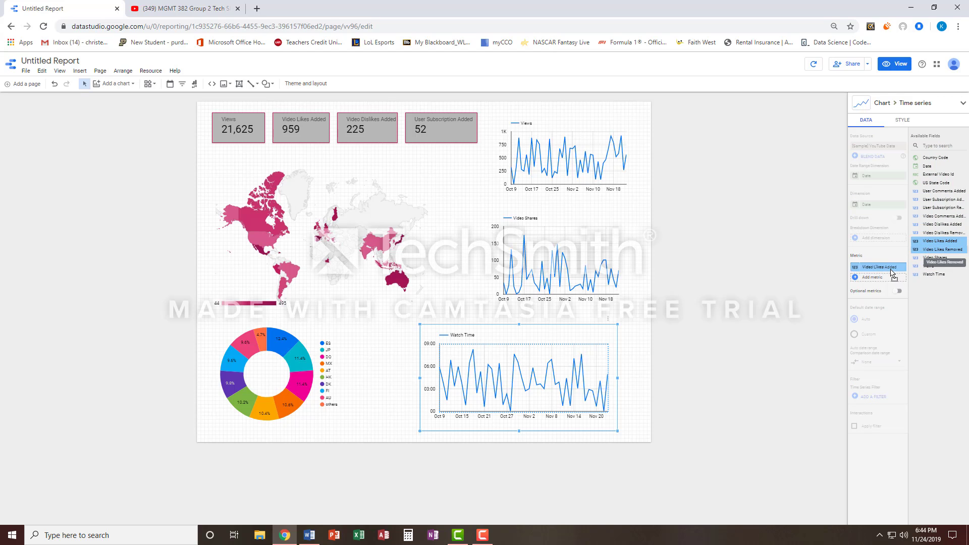
pyautogui.moveTo(931, 224); pyautogui.dragTo(877, 277)
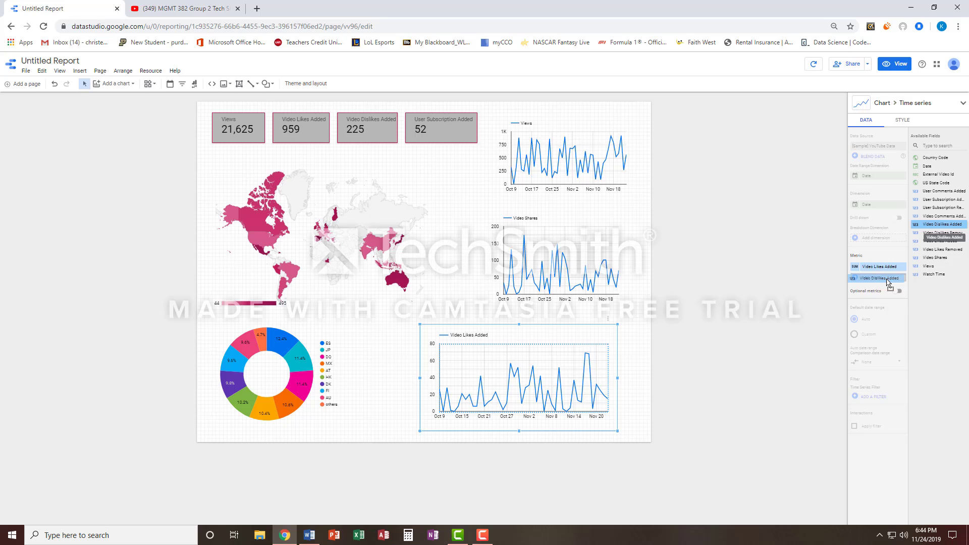
# Move the likes and dislikes time series chart slightly up and to the left
pyautogui.click(473, 315)
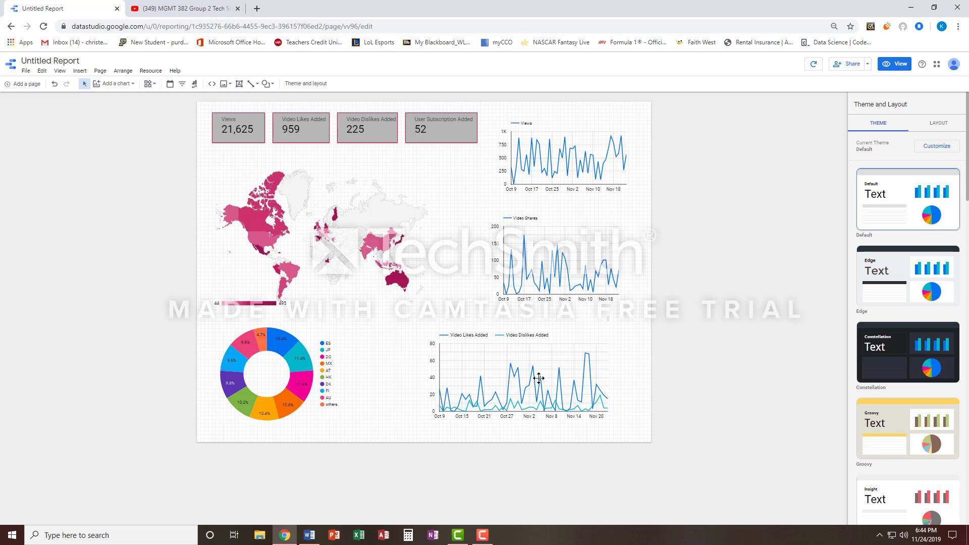
pyautogui.moveTo(556, 376); pyautogui.dragTo(544, 374)
pyautogui.click(480, 309)
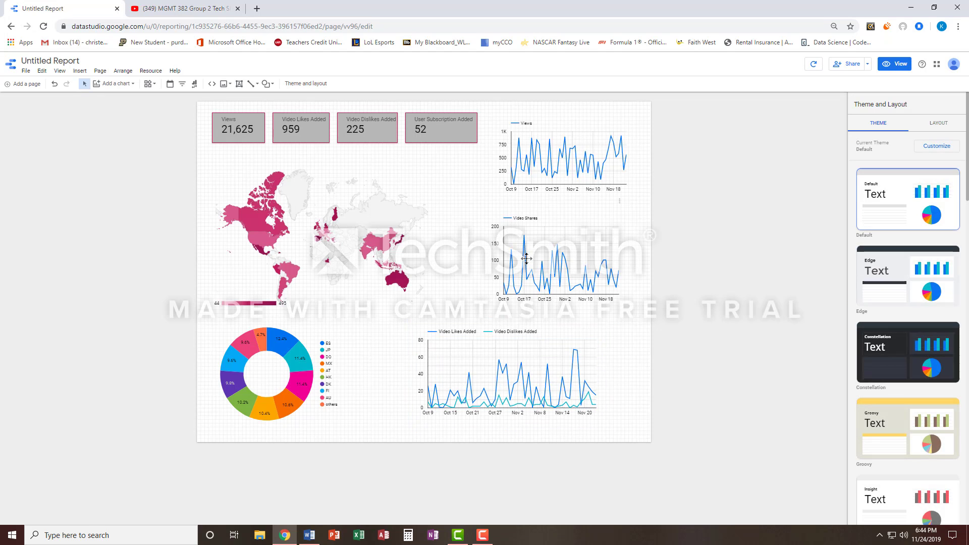
# Give the geo map, the donut chart and the three time series charts a dark pink border
pyautogui.click(330, 202)
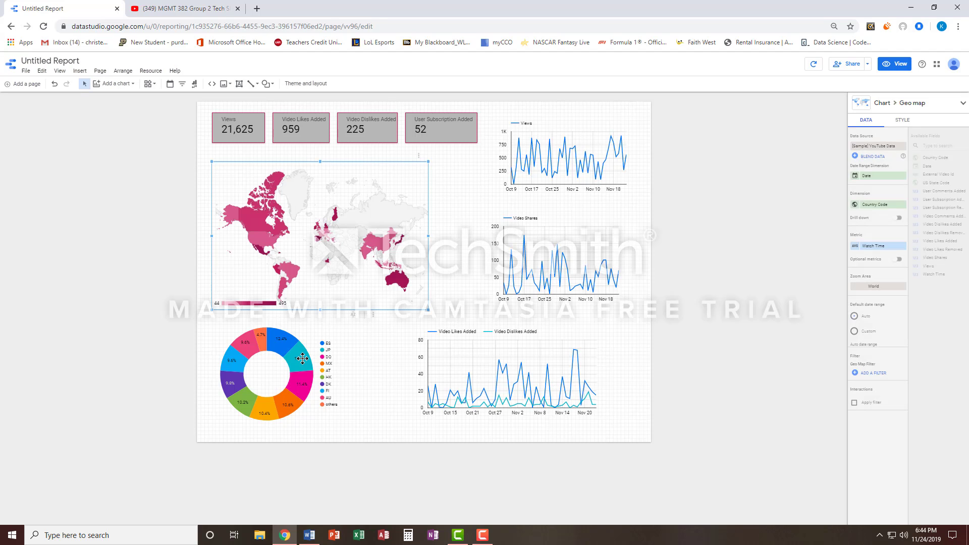
pyautogui.keyDown('shift'); pyautogui.click(332, 343); pyautogui.keyUp('shift')
pyautogui.keyDown('shift'); pyautogui.click(513, 364); pyautogui.keyUp('shift')
pyautogui.keyDown('shift'); pyautogui.click(533, 260); pyautogui.keyUp('shift')
pyautogui.keyDown('shift'); pyautogui.click(559, 146); pyautogui.keyUp('shift')
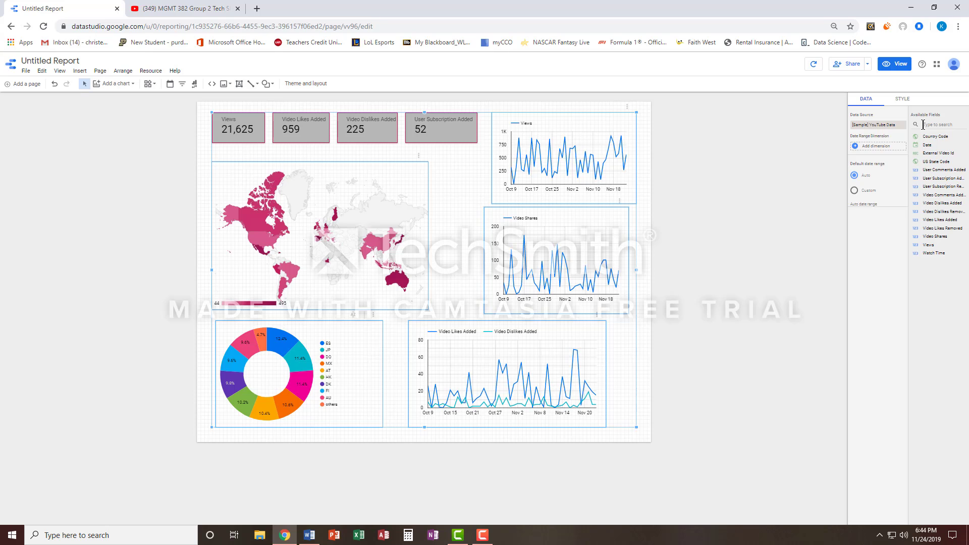
pyautogui.click(904, 99)
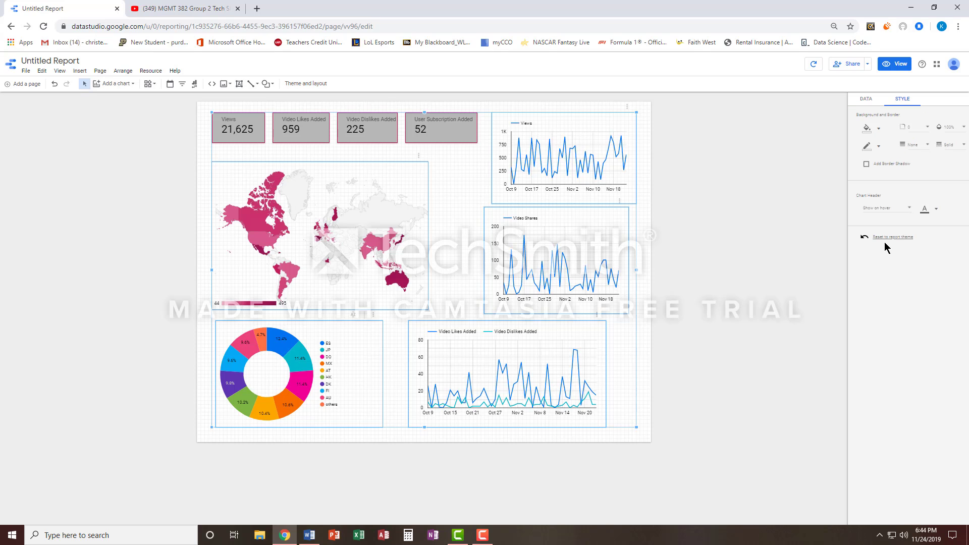
pyautogui.click(879, 146)
pyautogui.click(956, 208)
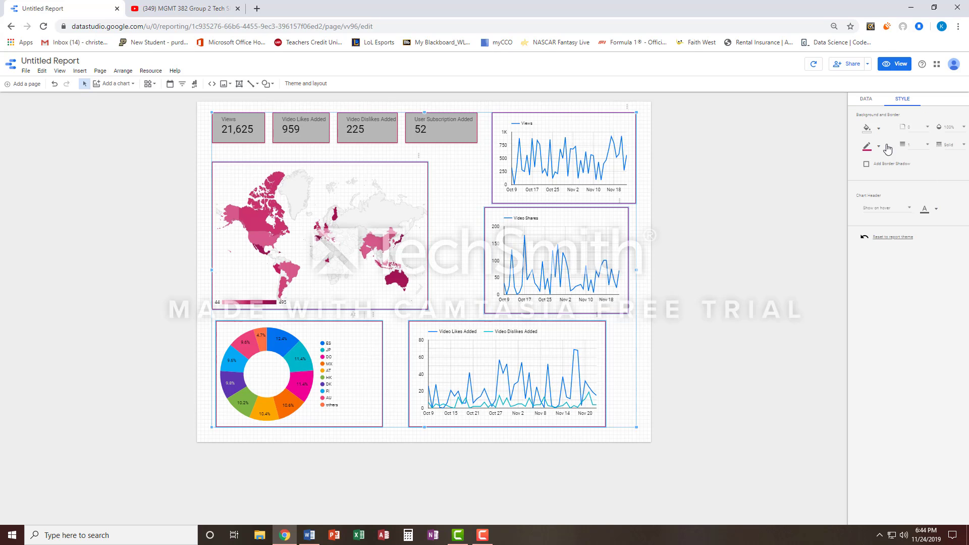
# Add a border shadow to the five selected charts and set their border radius to 4
pyautogui.click(879, 164)
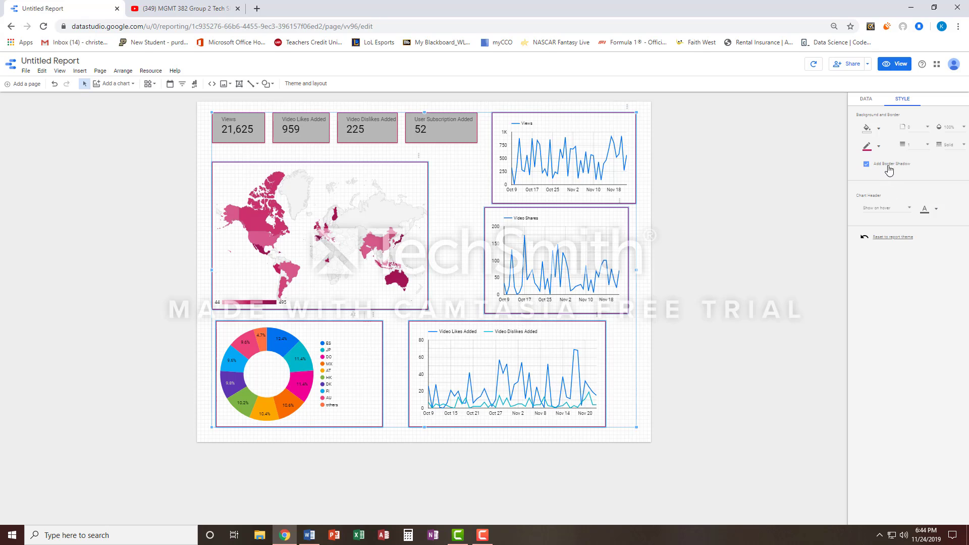
pyautogui.click(924, 131)
pyautogui.click(926, 202)
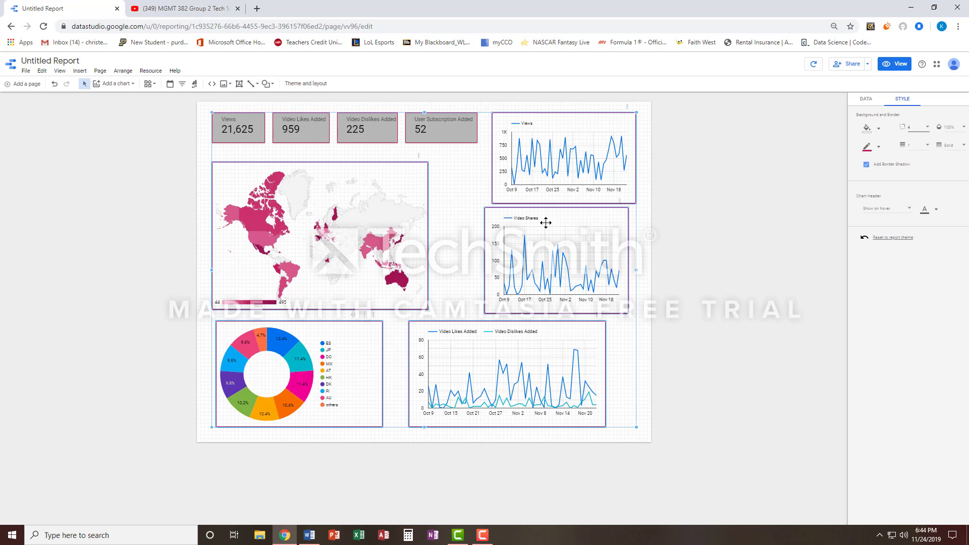
# Line up the Views and Video Shares charts vertically and nudge the likes and dislikes chart slightly right
pyautogui.click(471, 210)
pyautogui.moveTo(573, 180); pyautogui.dragTo(570, 181)
pyautogui.moveTo(601, 253); pyautogui.dragTo(605, 253)
pyautogui.click(579, 350)
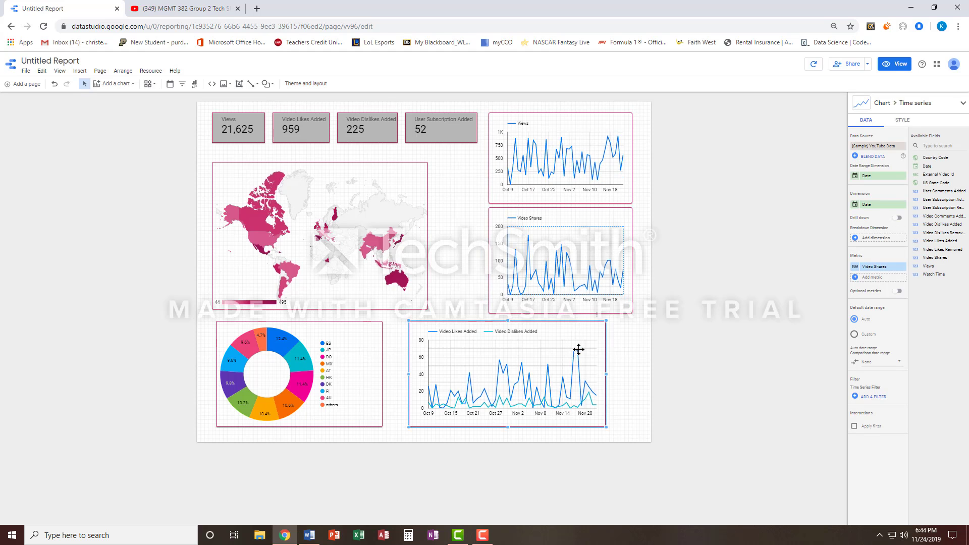
pyautogui.moveTo(579, 349); pyautogui.dragTo(582, 349)
pyautogui.click(465, 262)
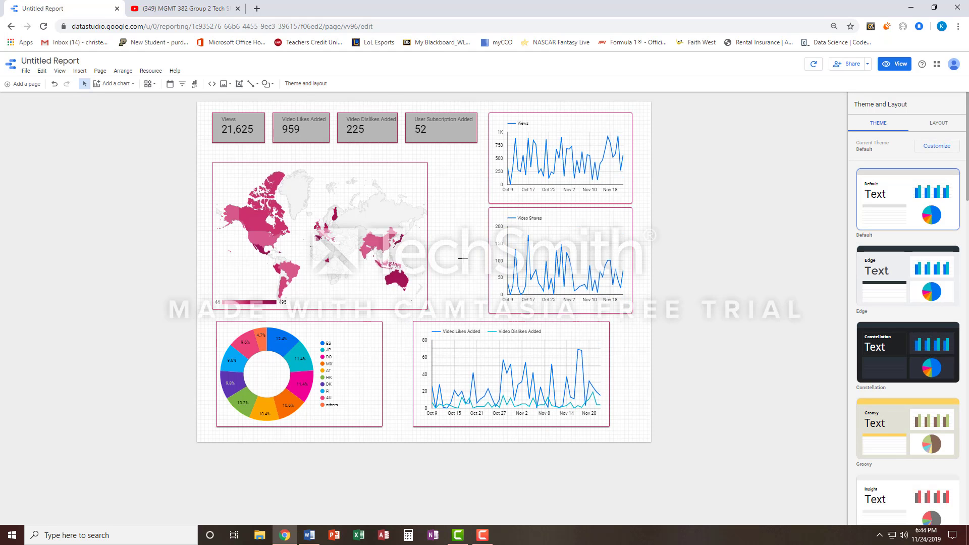